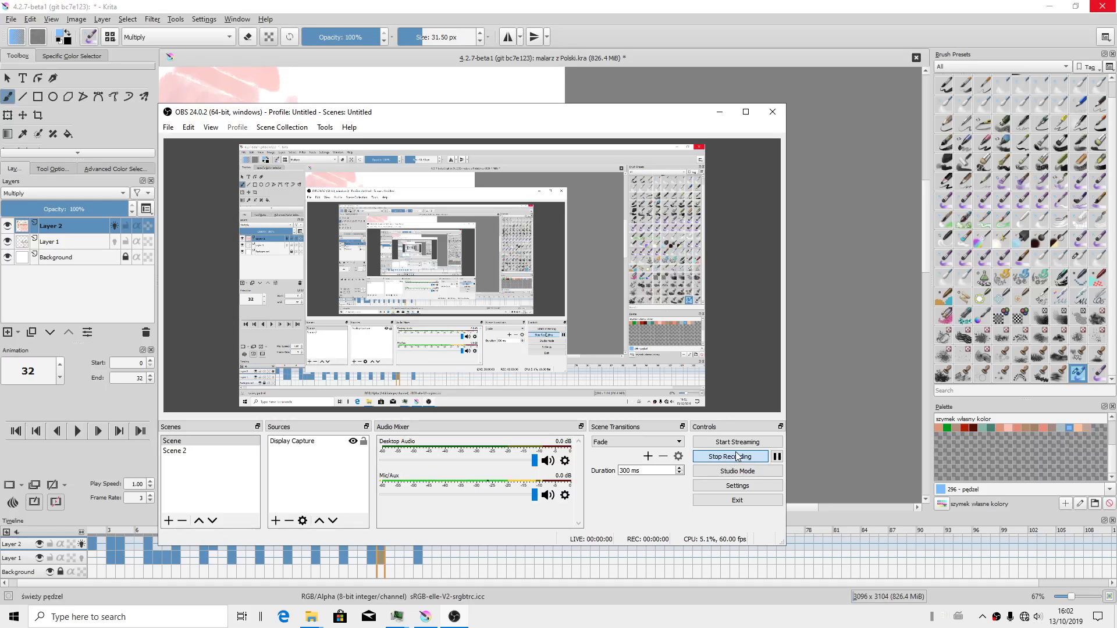
# Step: Zoom out to 33%, centre the painter figure, and turn off Layer 2's onion skin
pyautogui.click(720, 111)
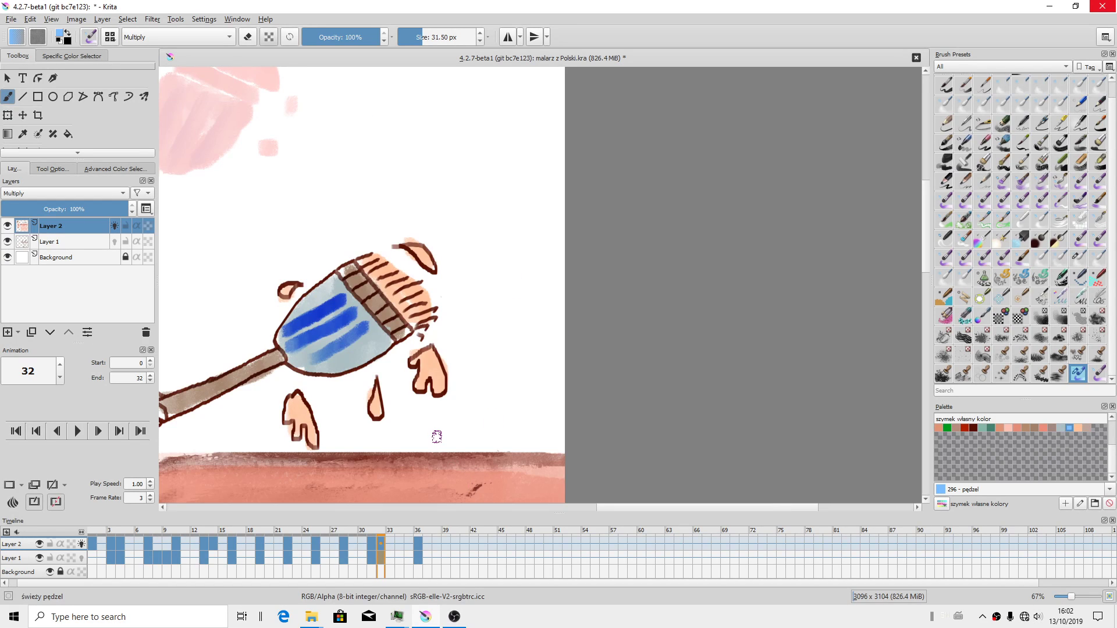
pyautogui.scroll(-1, 421, 411)
pyautogui.scroll(-1, 599, 259)
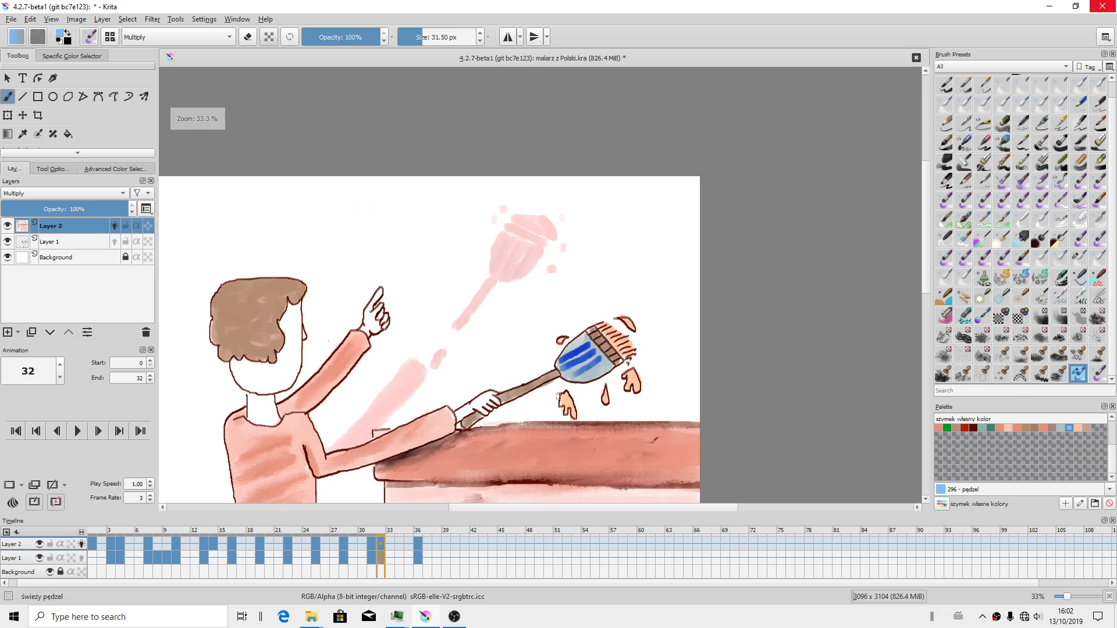
pyautogui.moveTo(599, 259); pyautogui.dragTo(581, 210)
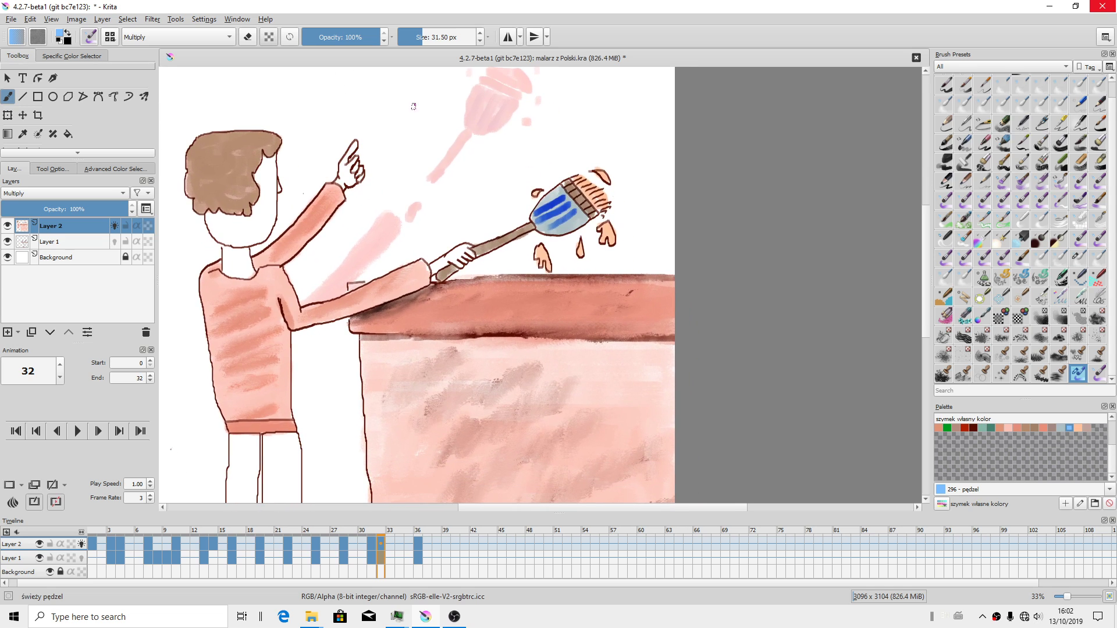
pyautogui.click(83, 545)
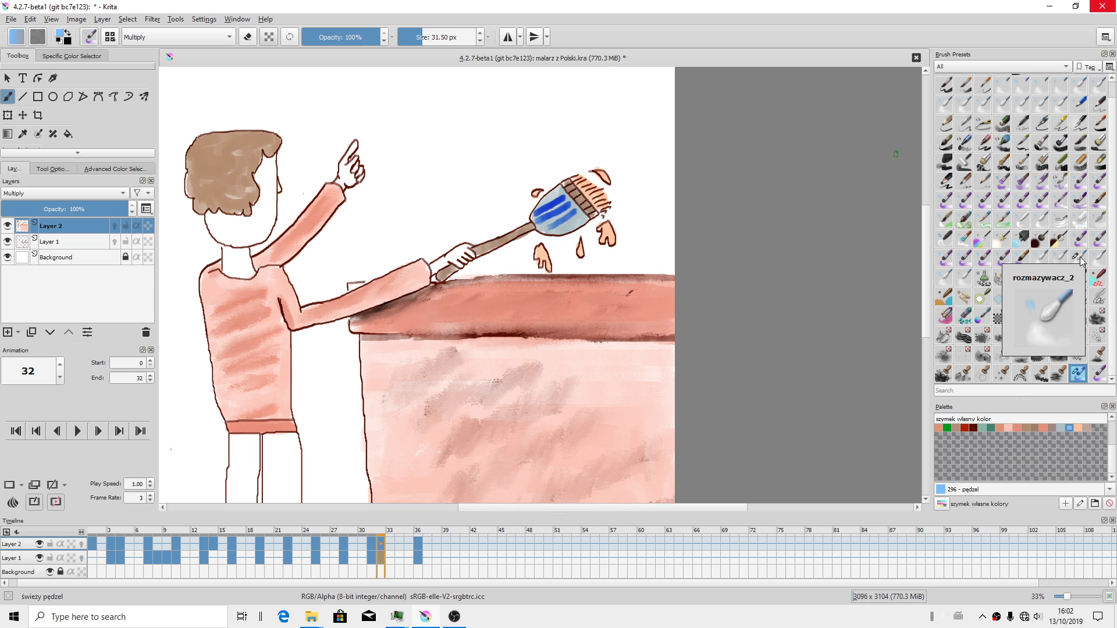
# Step: Filter presets to 'szymon paleta' with larger thumbnails, then try the pink wet brush and świeży pędzel
pyautogui.click(966, 67)
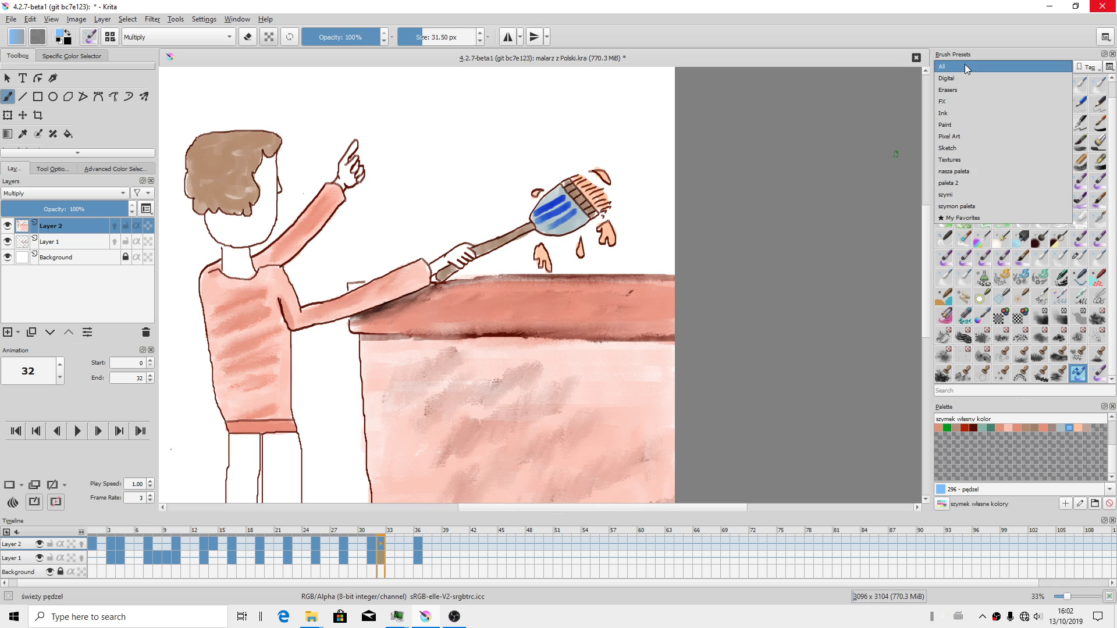
pyautogui.click(969, 208)
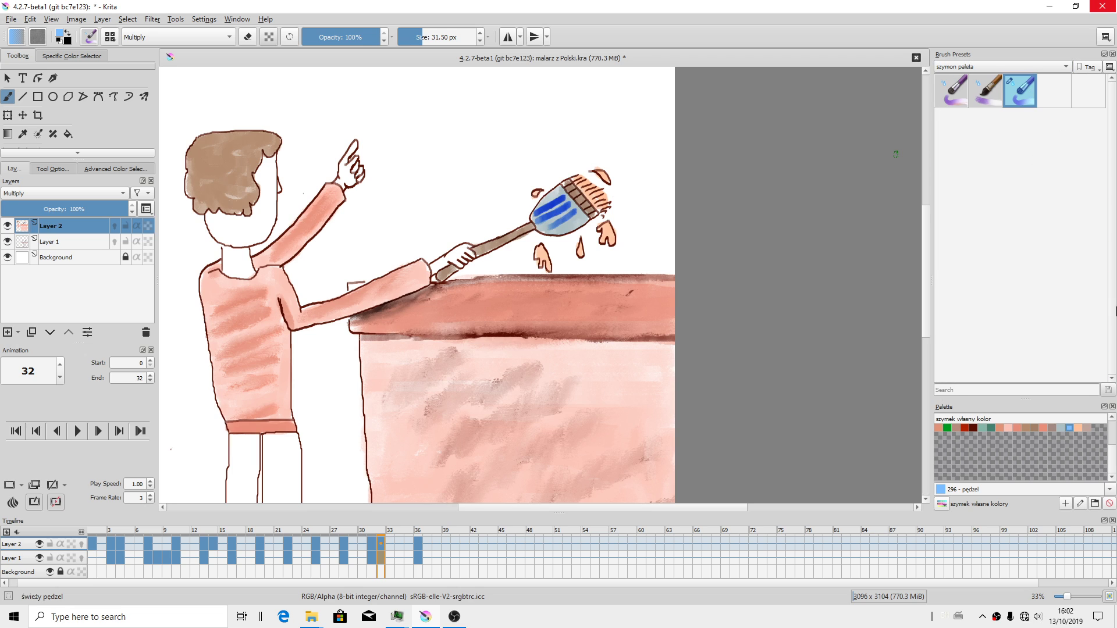
pyautogui.click(1110, 66)
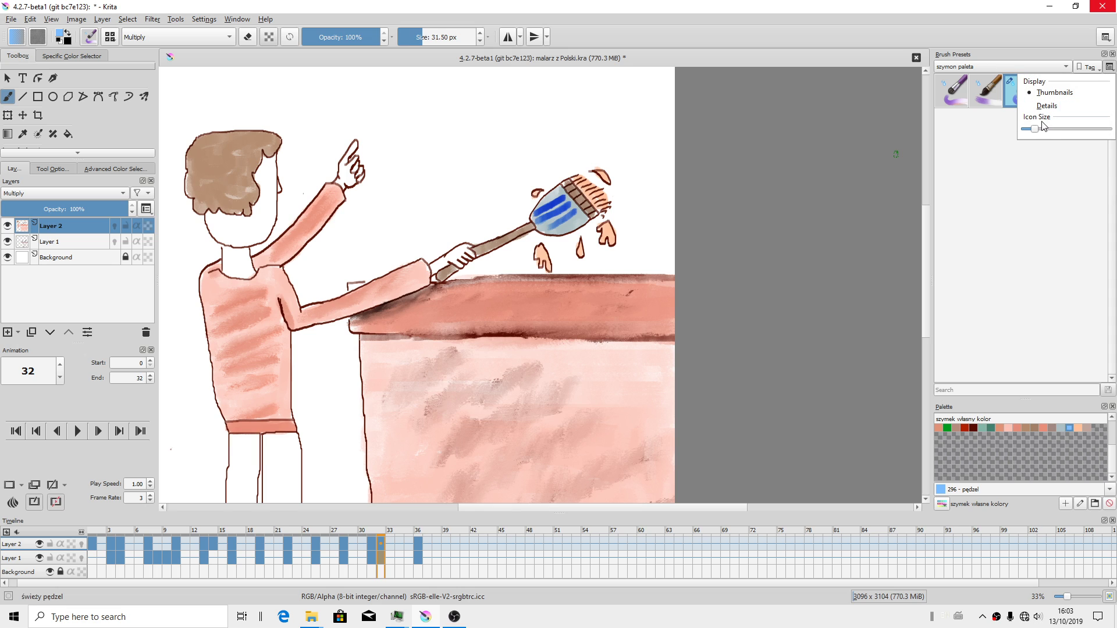
pyautogui.moveTo(1039, 132); pyautogui.dragTo(1085, 133)
pyautogui.click(1079, 182)
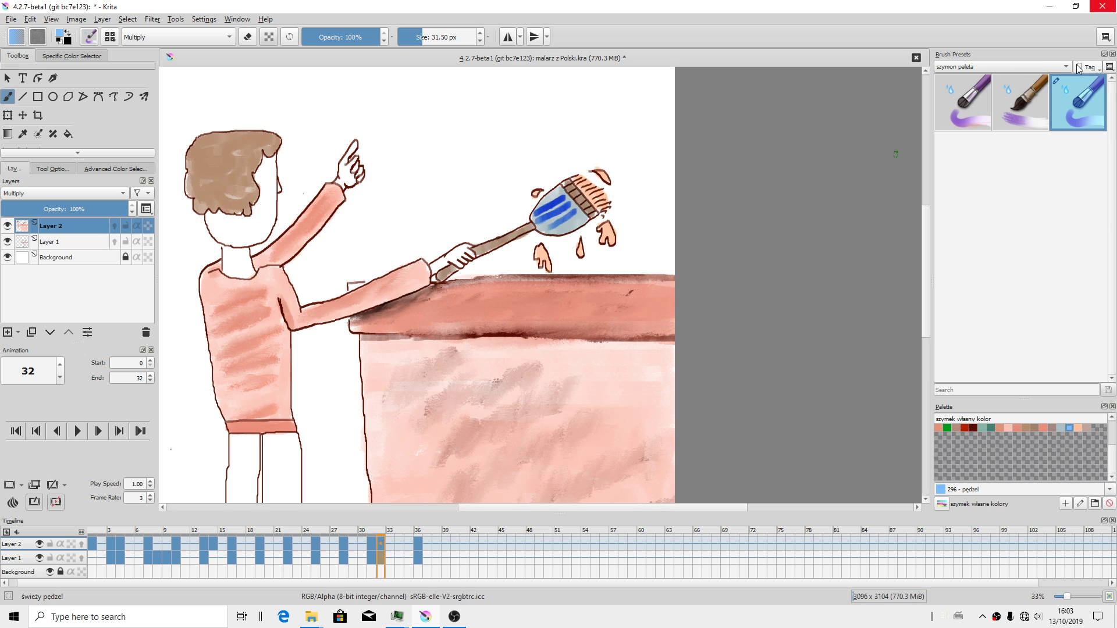
pyautogui.click(1011, 121)
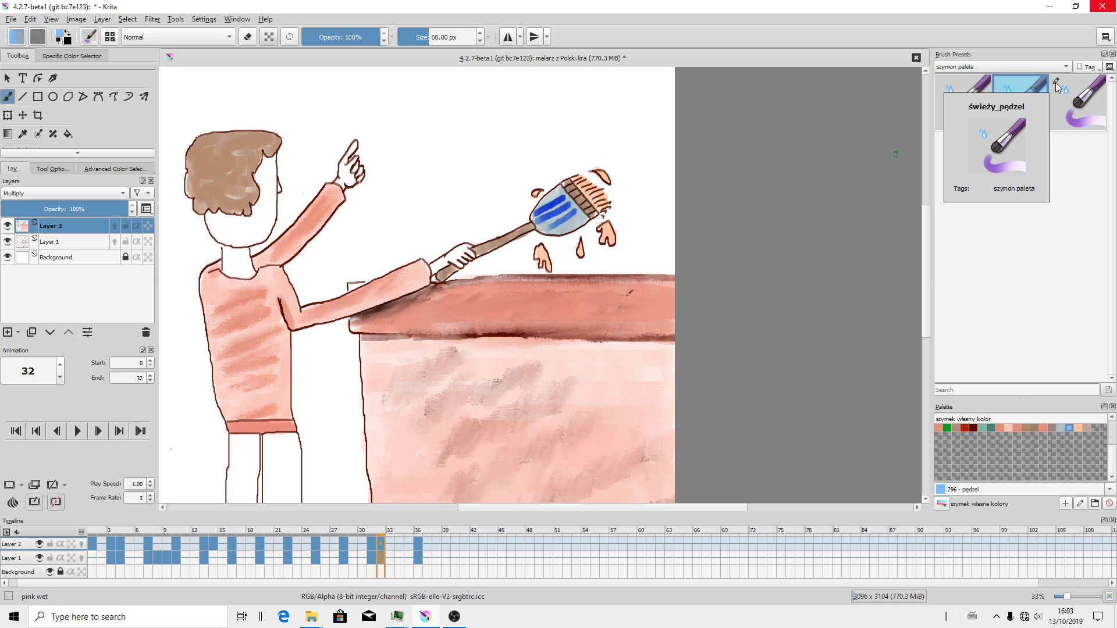
pyautogui.click(1055, 83)
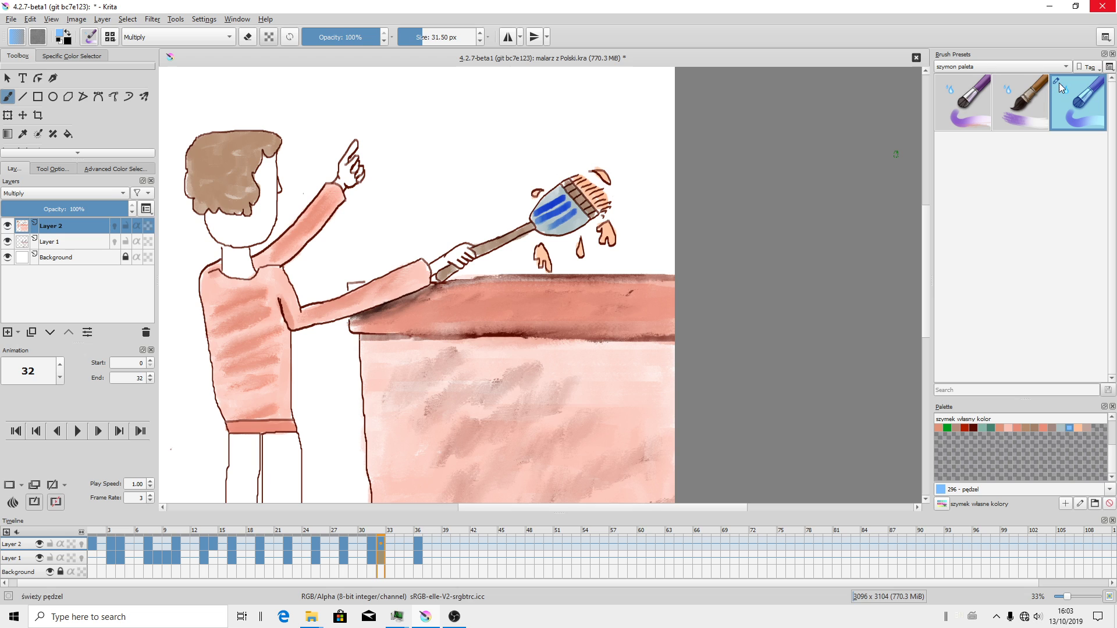
# Step: Show all brush presets with a smaller icon size and zoom the canvas to 67%
pyautogui.click(1040, 67)
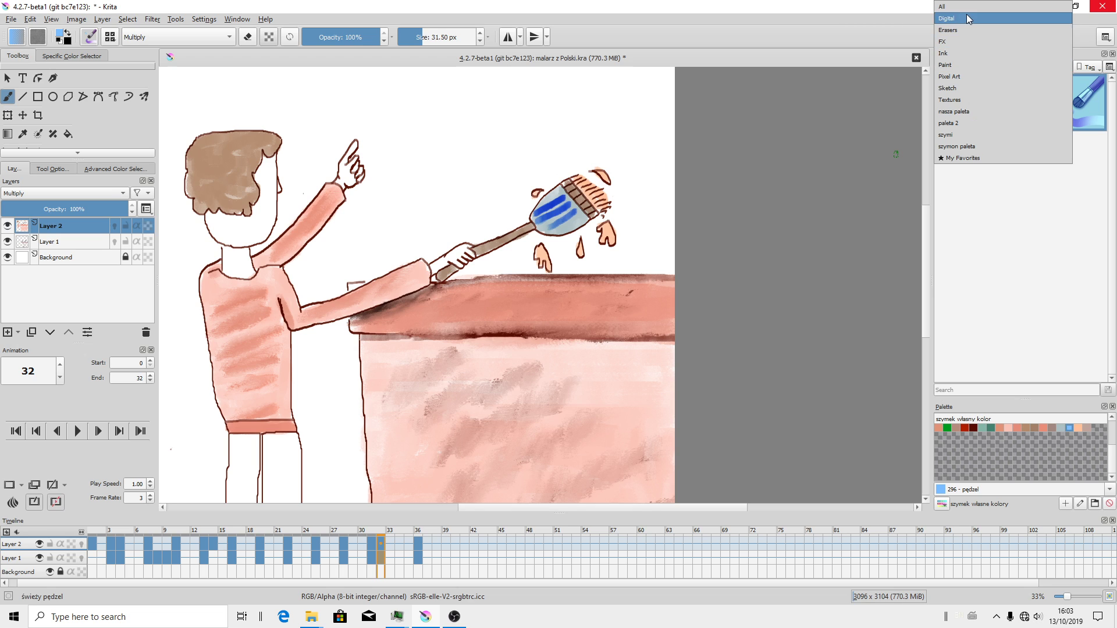
pyautogui.click(989, 19)
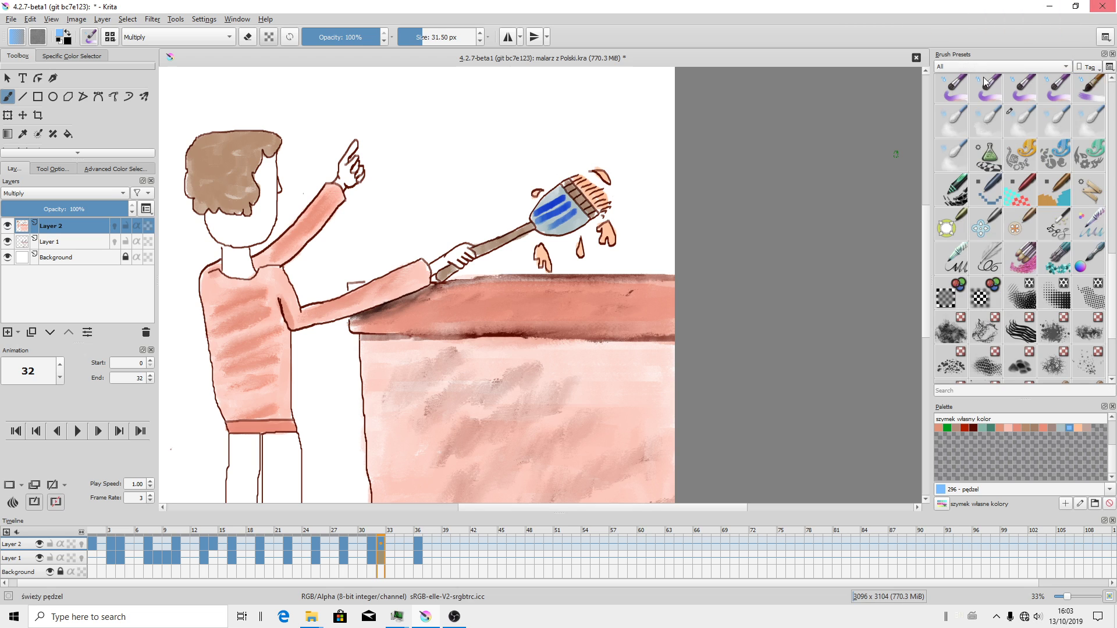
pyautogui.click(1110, 67)
pyautogui.moveTo(1081, 130); pyautogui.dragTo(1055, 130)
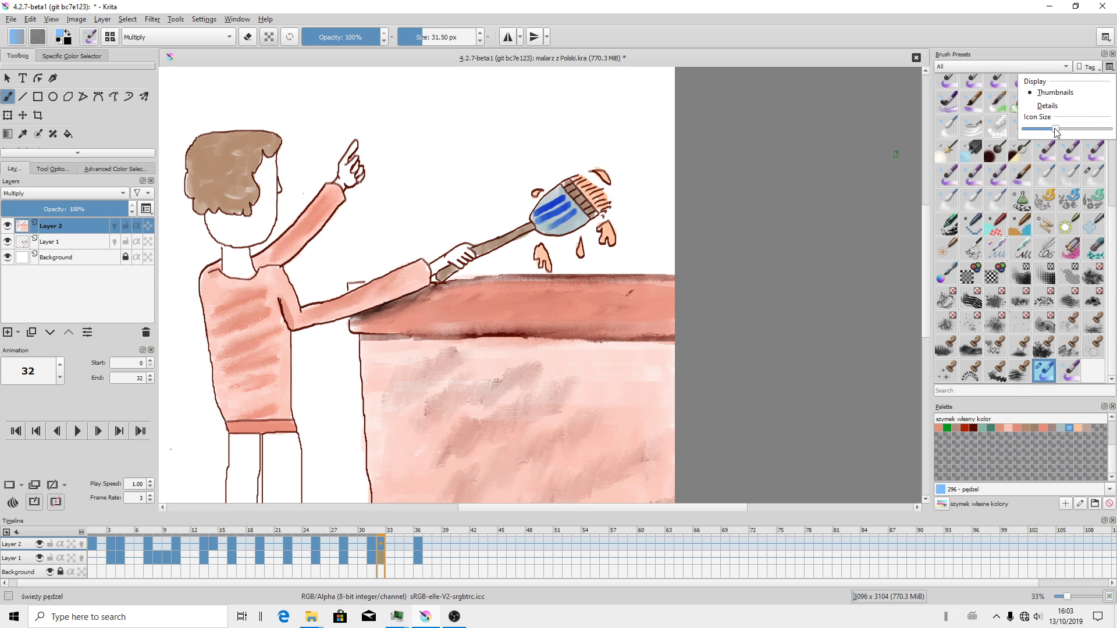
pyautogui.click(1114, 360)
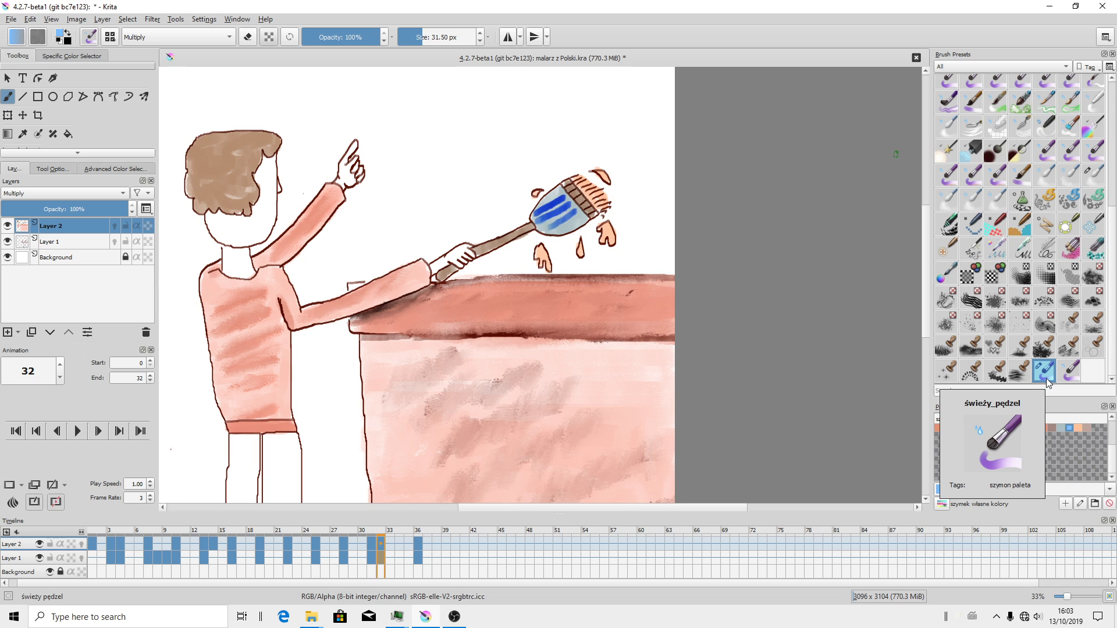
pyautogui.scroll(2, 582, 205)
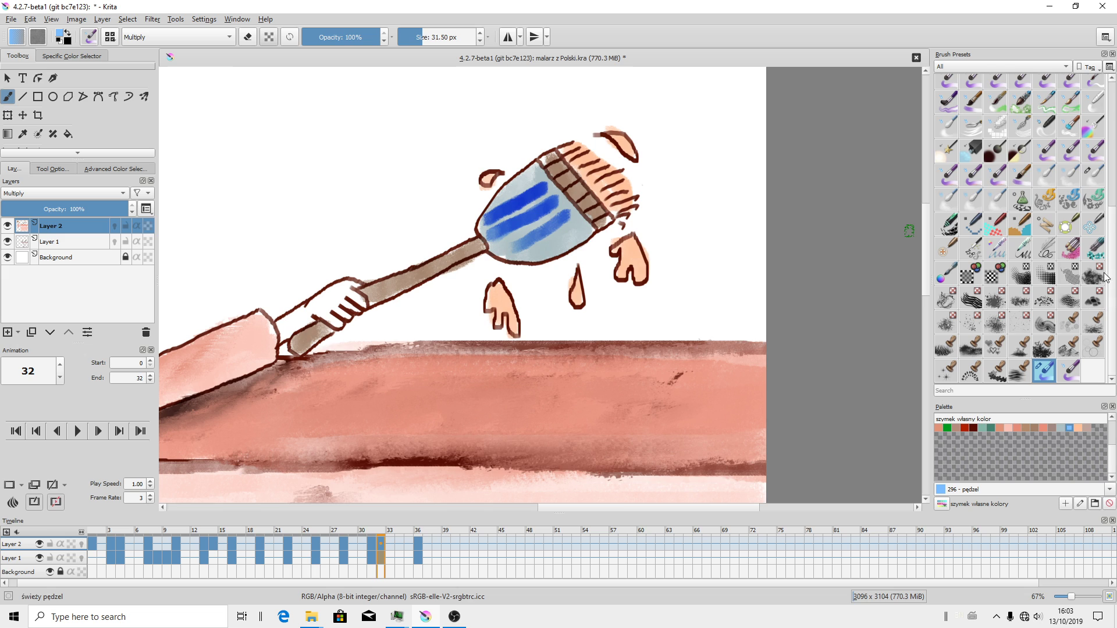
# Step: Smudge the blue stripes on the brush head with the rozmazywacz_2 preset
pyautogui.click(1090, 176)
pyautogui.scroll(1, 517, 192)
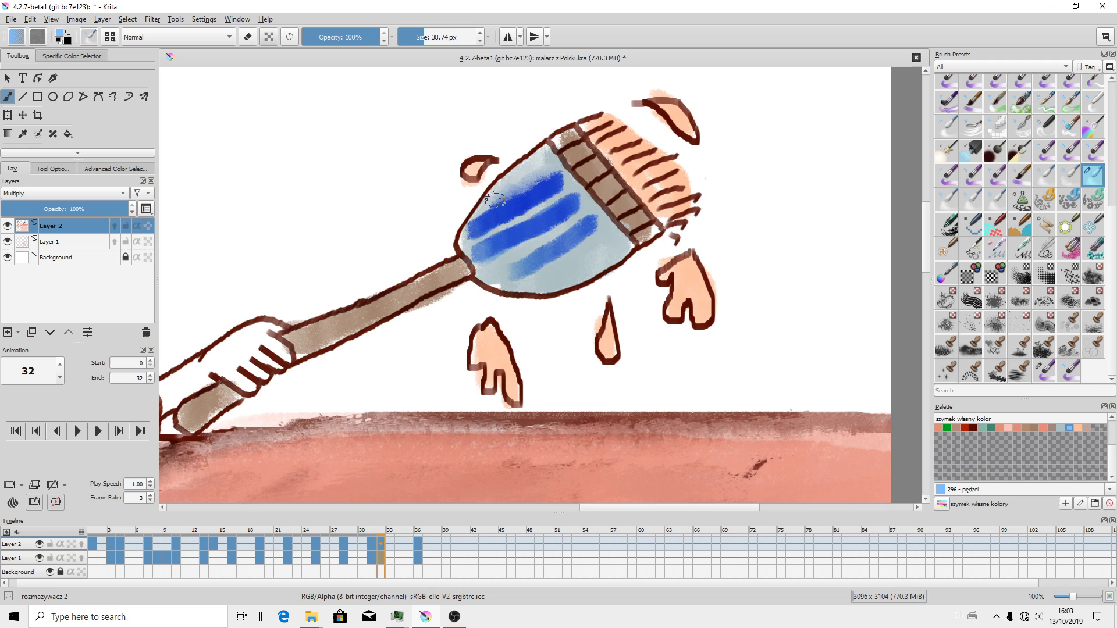
pyautogui.moveTo(495, 200)
pyautogui.mouseDown()
pyautogui.moveTo(563, 191)
pyautogui.moveTo(513, 275)
pyautogui.moveTo(526, 274)
pyautogui.mouseUp()
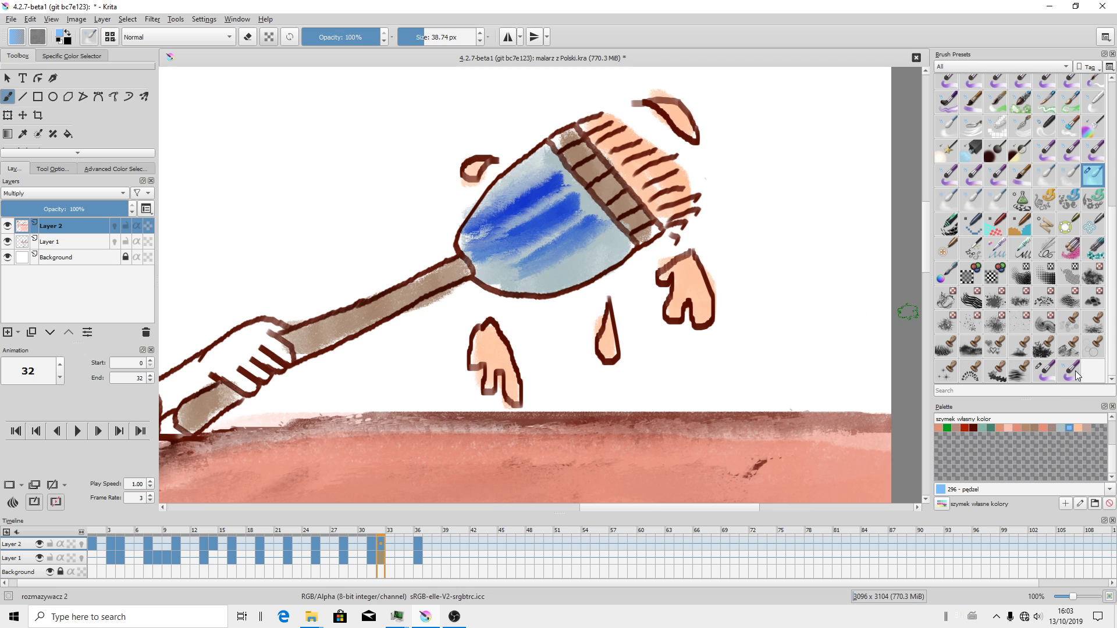
# Step: Paint wiaderko blue-grey over the stripes with a smaller 'świeży pędzel large', then go to frame 31
pyautogui.click(1074, 373)
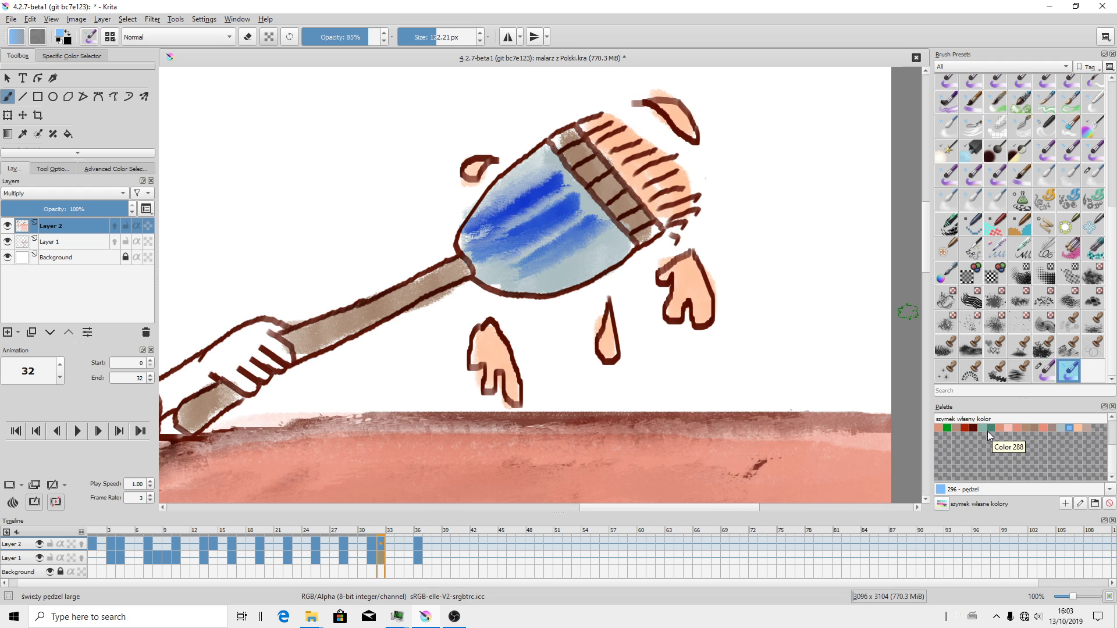
pyautogui.click(1060, 428)
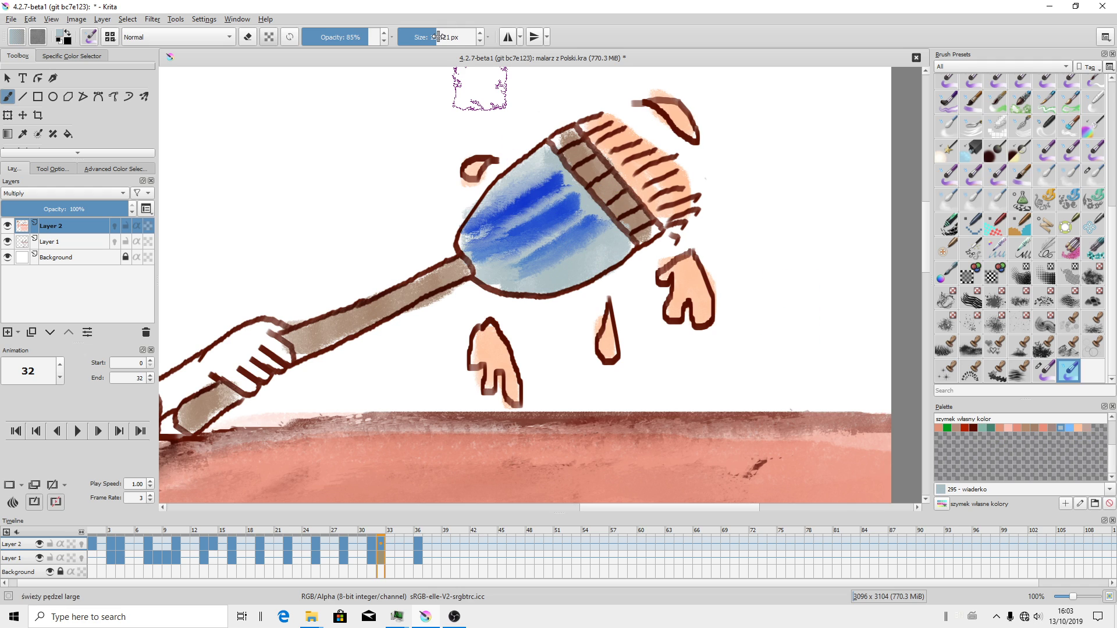
pyautogui.moveTo(435, 36); pyautogui.dragTo(424, 37)
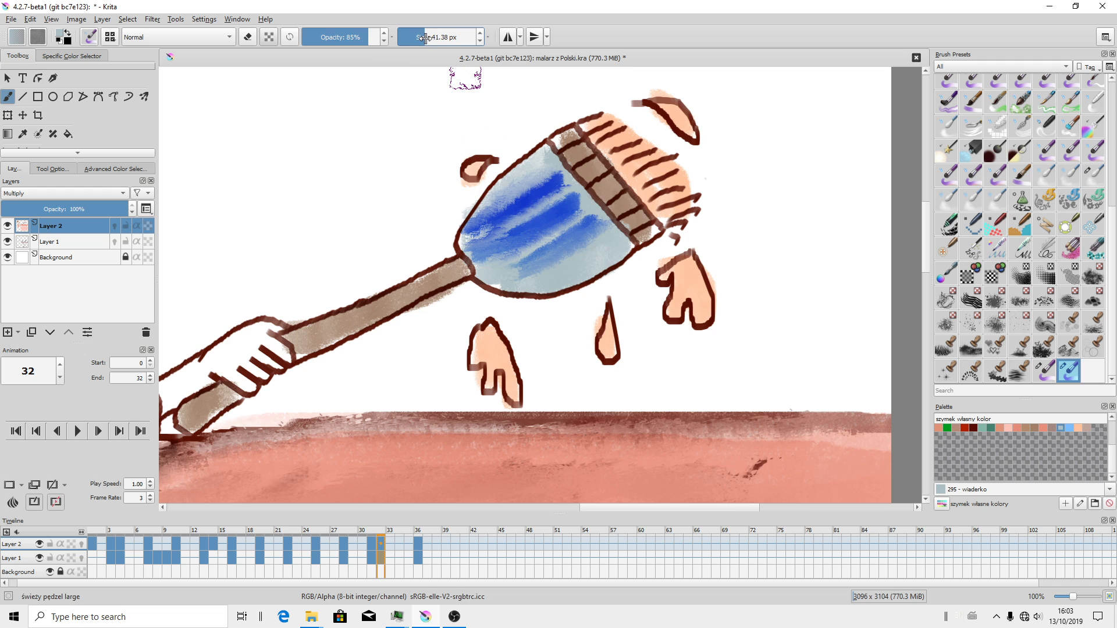
pyautogui.moveTo(551, 238)
pyautogui.mouseDown()
pyautogui.moveTo(499, 273)
pyautogui.moveTo(544, 221)
pyautogui.moveTo(505, 227)
pyautogui.mouseUp()
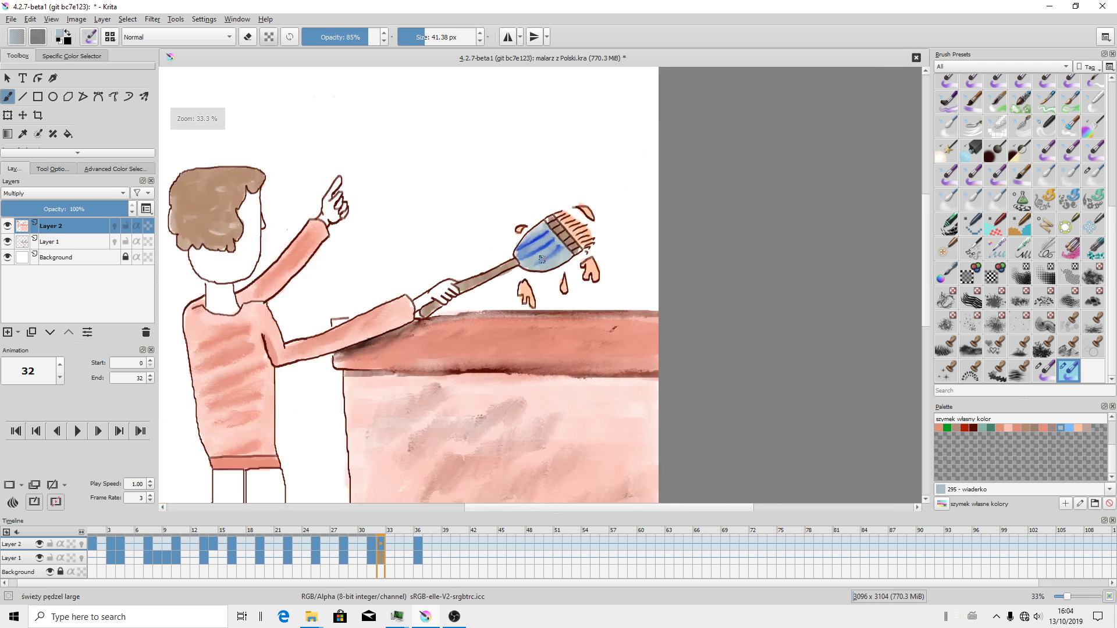
pyautogui.scroll(-4, 504, 227)
pyautogui.click(371, 557)
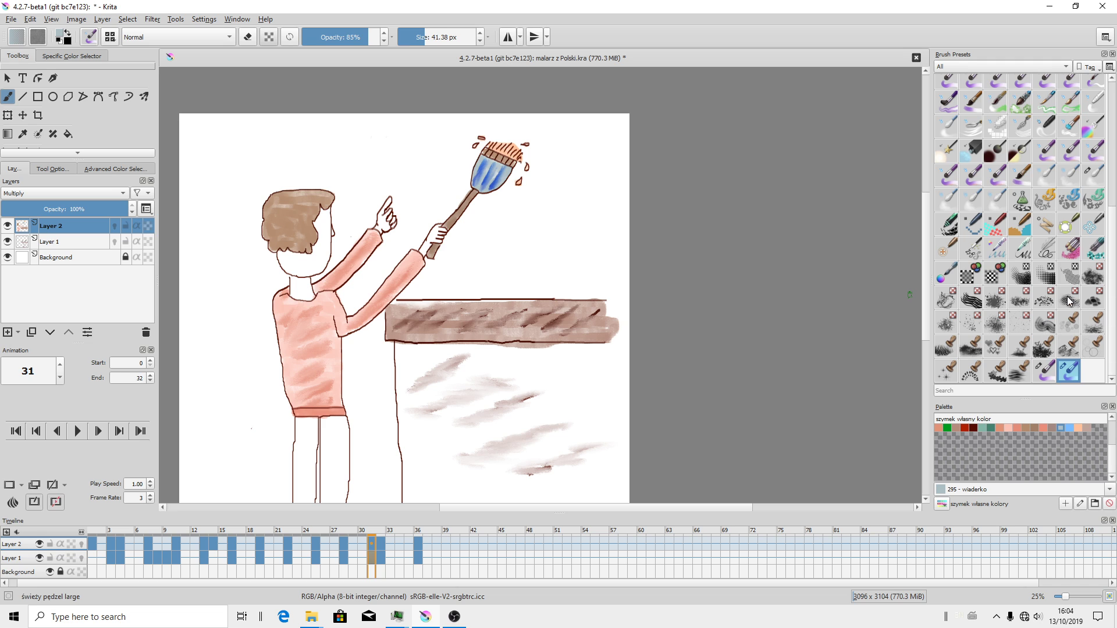
# Step: Select the mokry pedzel 1 preset and nudge its size up to 12.48 px
pyautogui.scroll(1, 1081, 231)
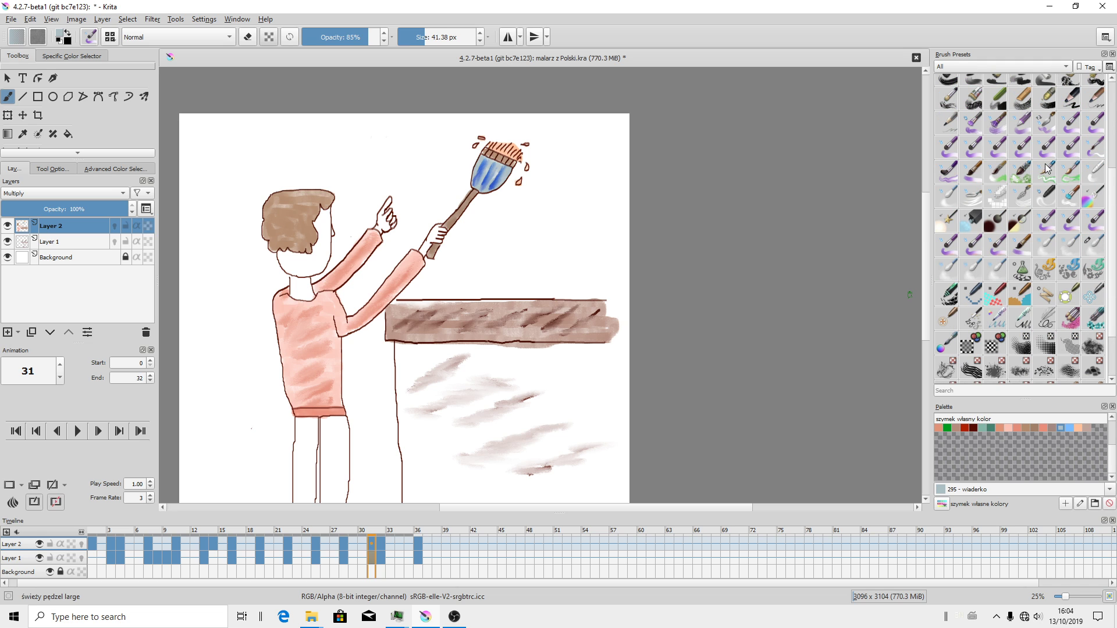
pyautogui.scroll(2, 1046, 172)
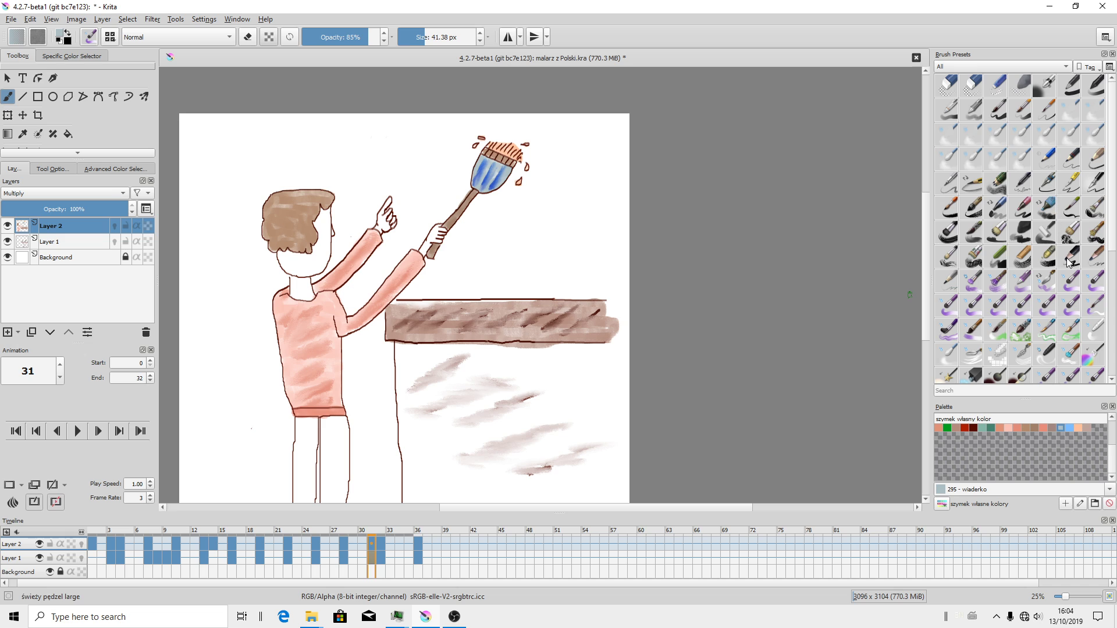
pyautogui.scroll(-3, 1069, 263)
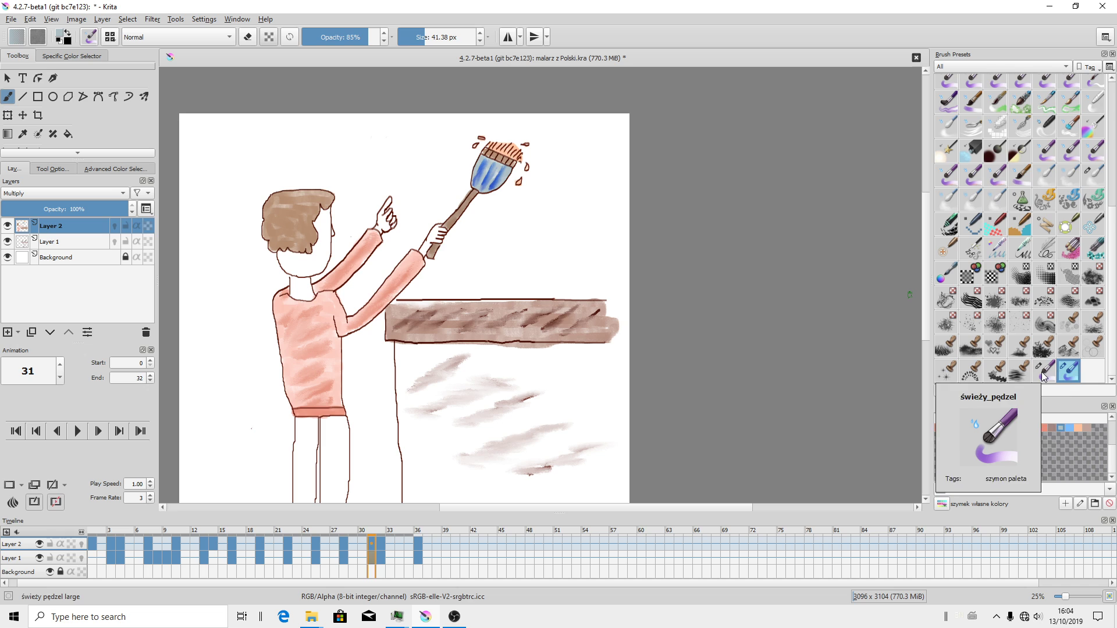
pyautogui.scroll(1, 1076, 332)
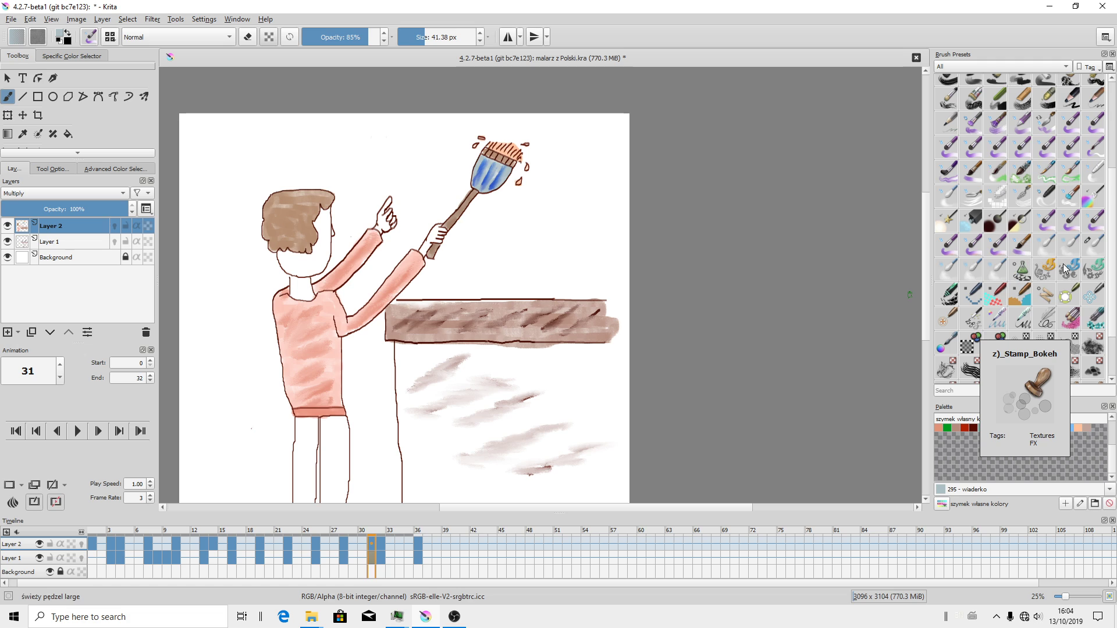
pyautogui.click(1066, 226)
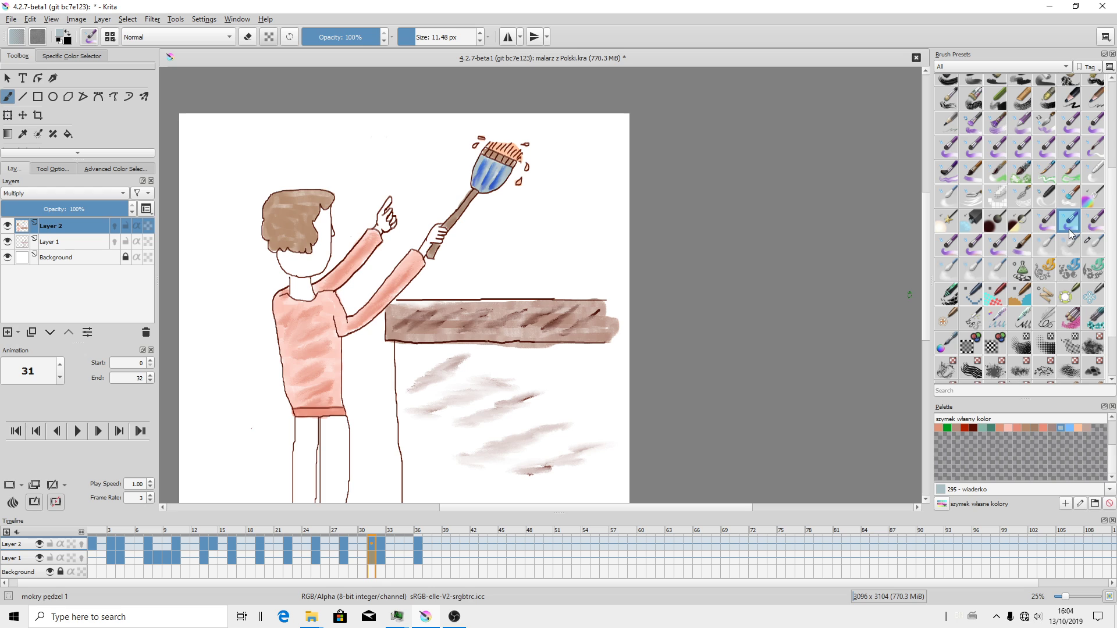
pyautogui.click(478, 31)
# Step: Pick the dark red Color 285, select Layer 1, and move to frame 40
pyautogui.click(974, 429)
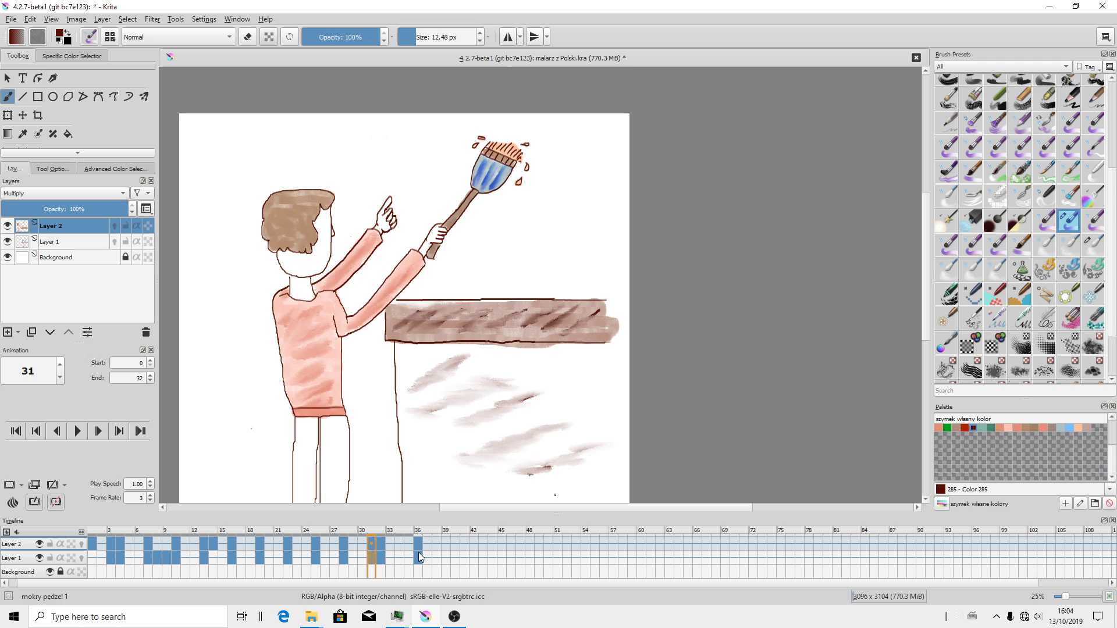
pyautogui.click(20, 559)
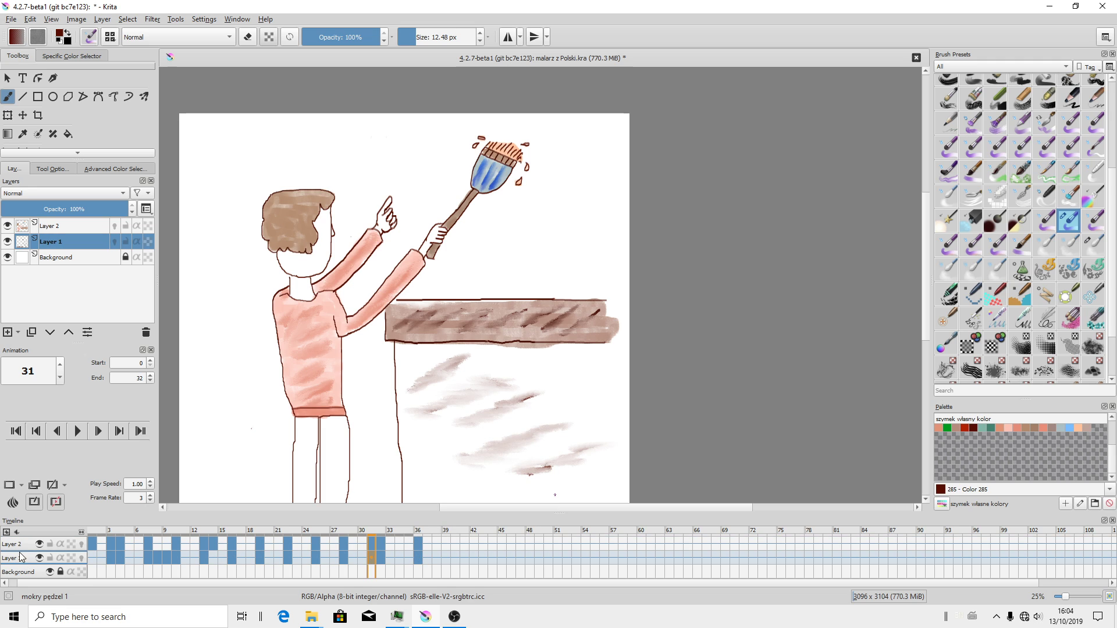
pyautogui.click(415, 557)
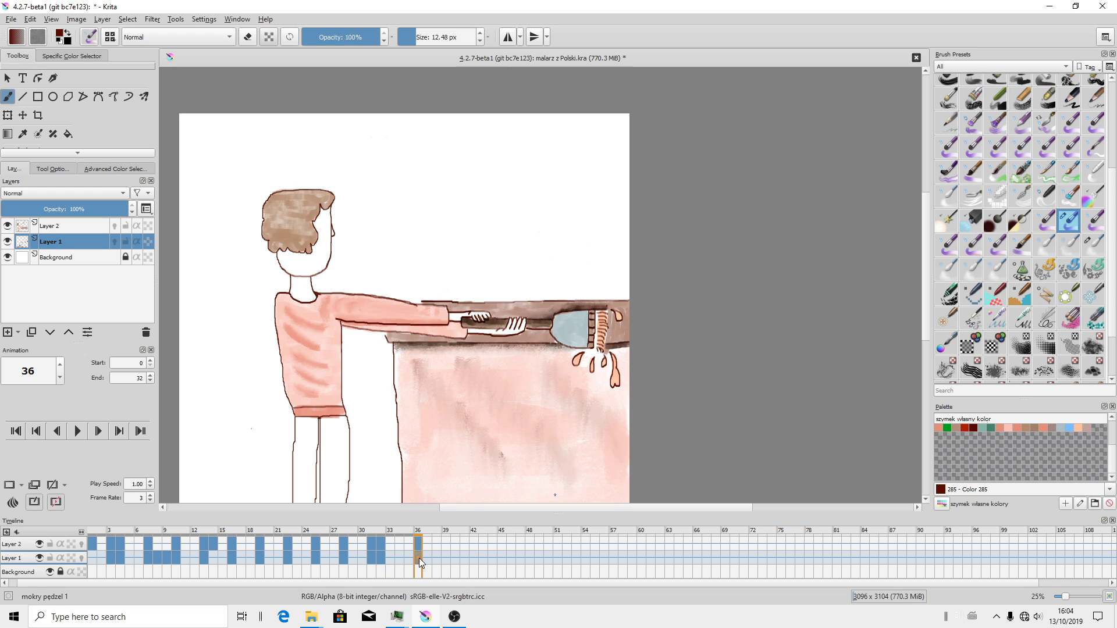
pyautogui.press('-')
pyautogui.moveTo(438, 558); pyautogui.dragTo(458, 557)
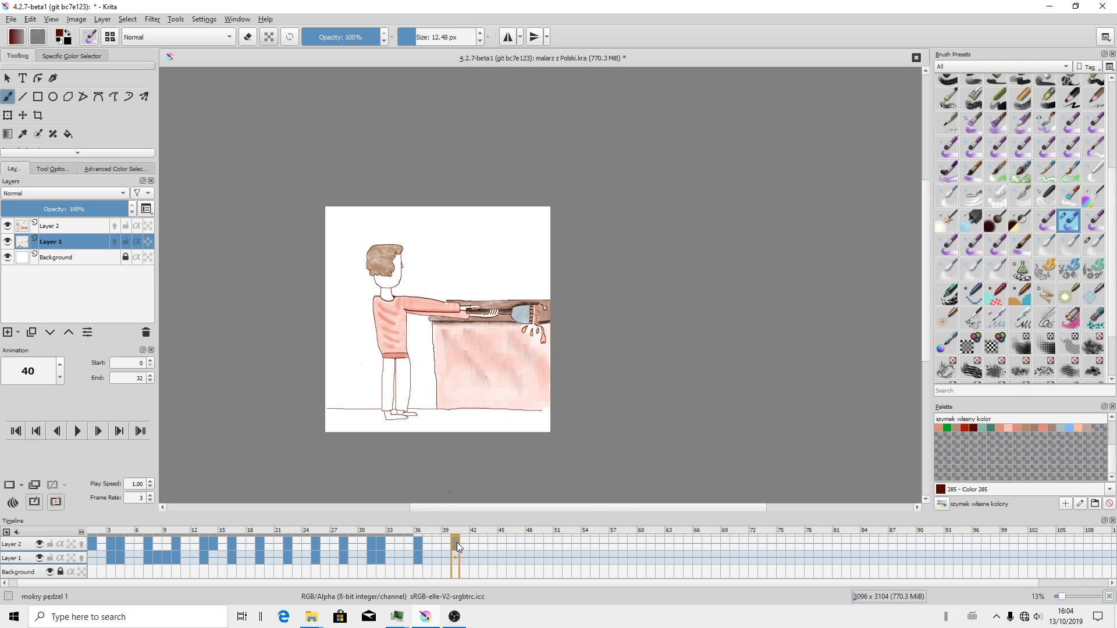
# Step: Create a blank keyframe on Layer 2 at frame 40
pyautogui.click(458, 545)
pyautogui.rightClick(457, 546)
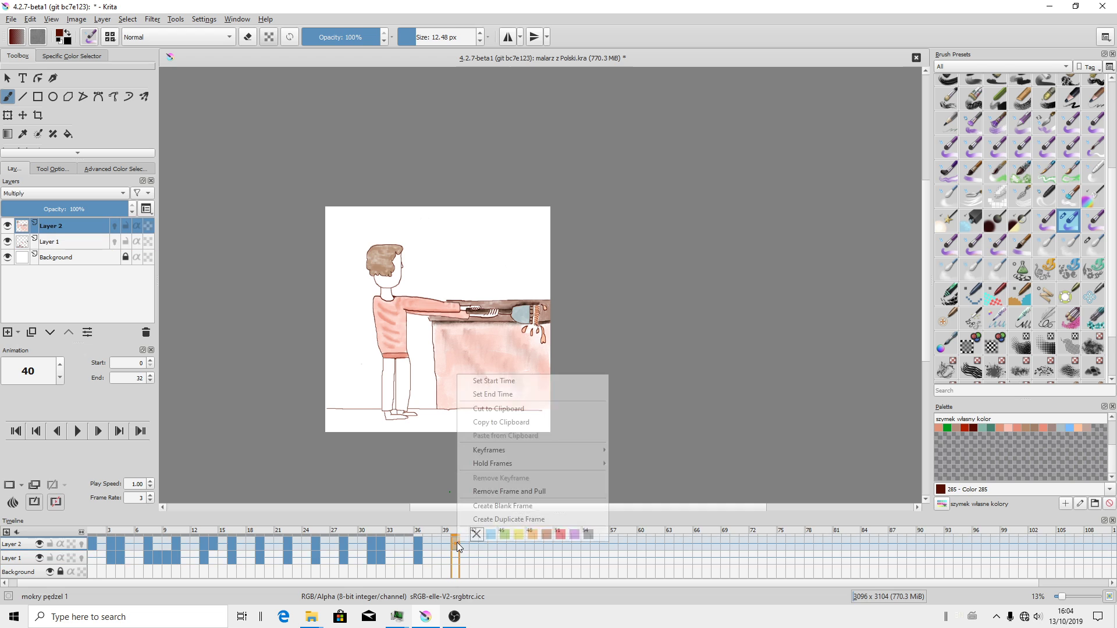
pyautogui.click(487, 512)
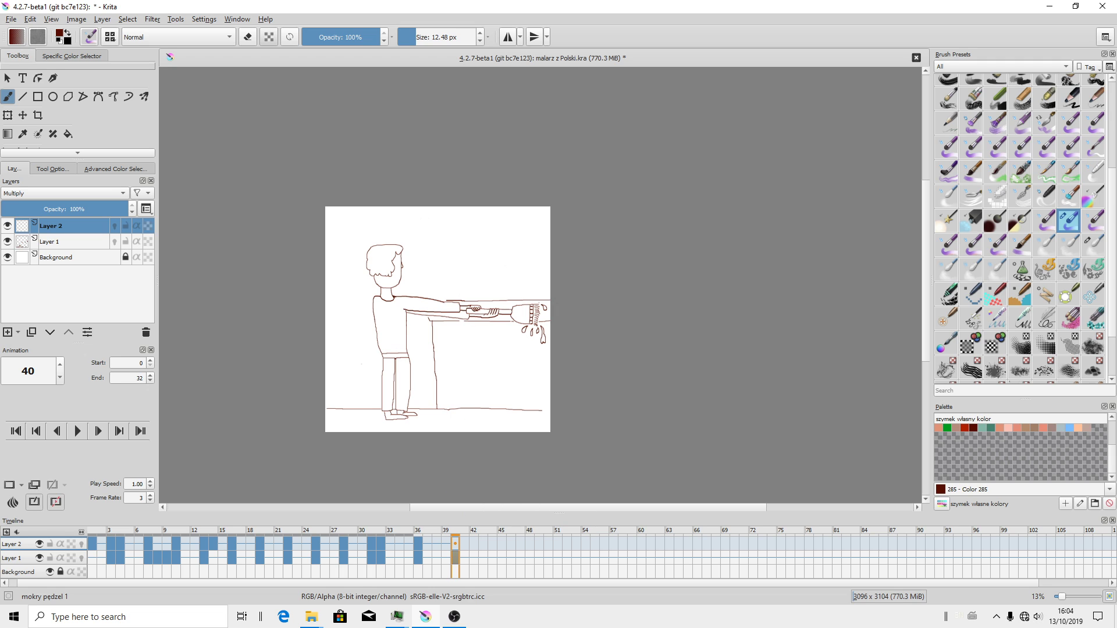
# Step: Select Layer 1 and turn on its onion skins
pyautogui.click(456, 560)
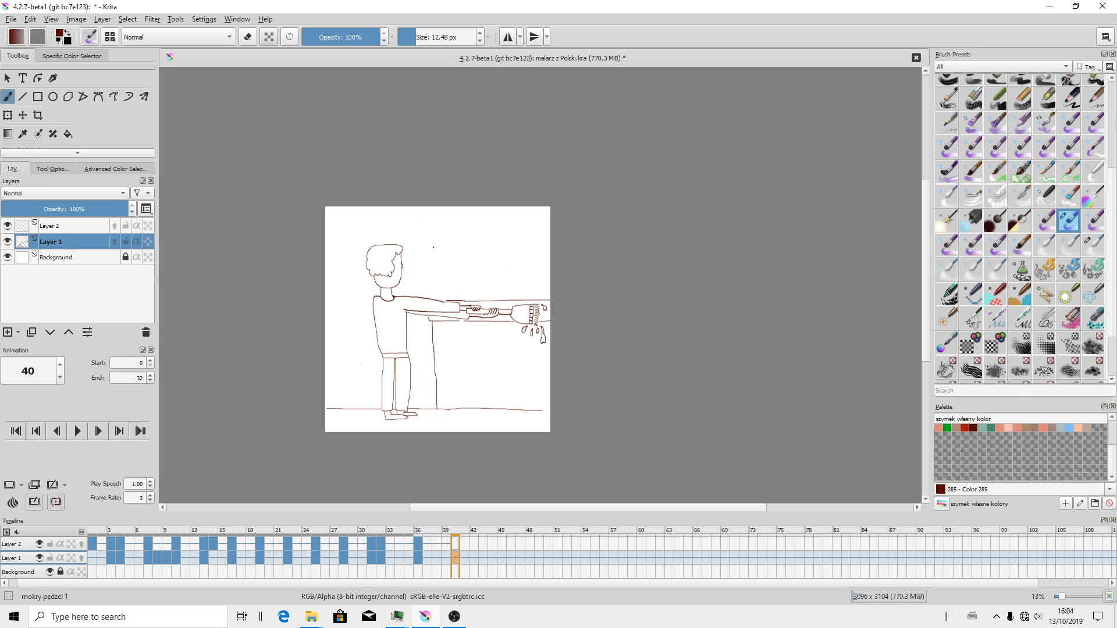
pyautogui.scroll(2, 453, 337)
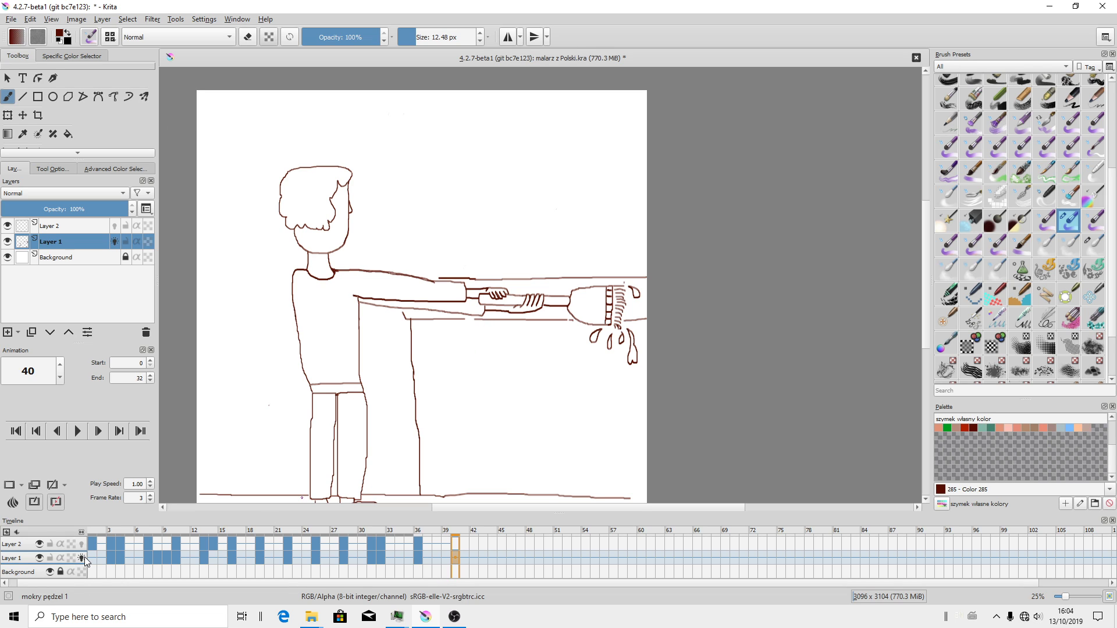
pyautogui.click(82, 557)
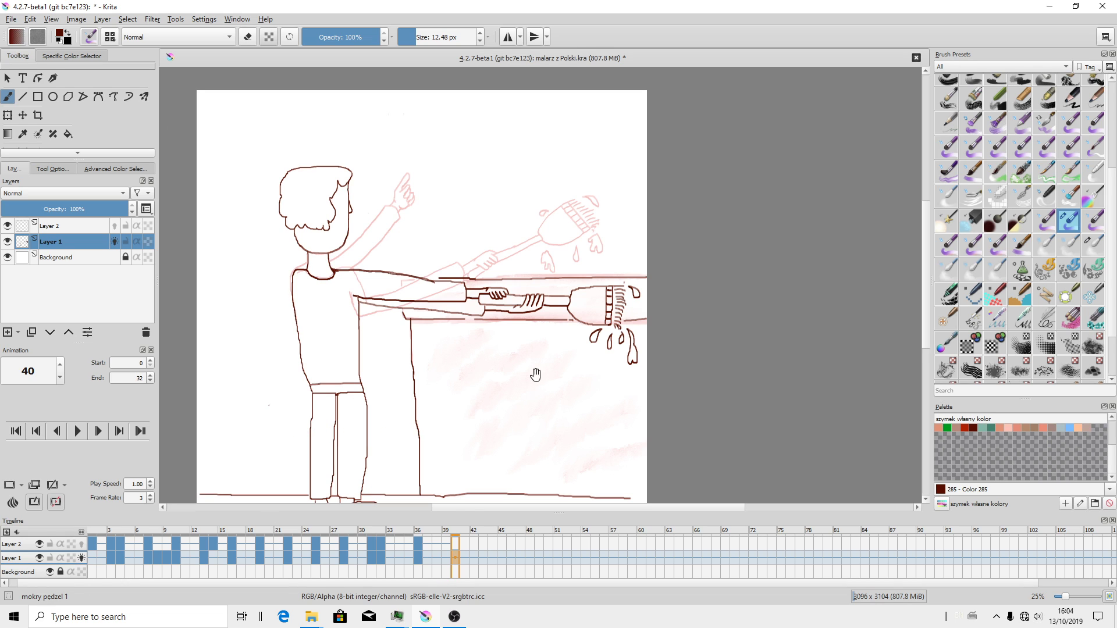
pyautogui.scroll(1, 531, 374)
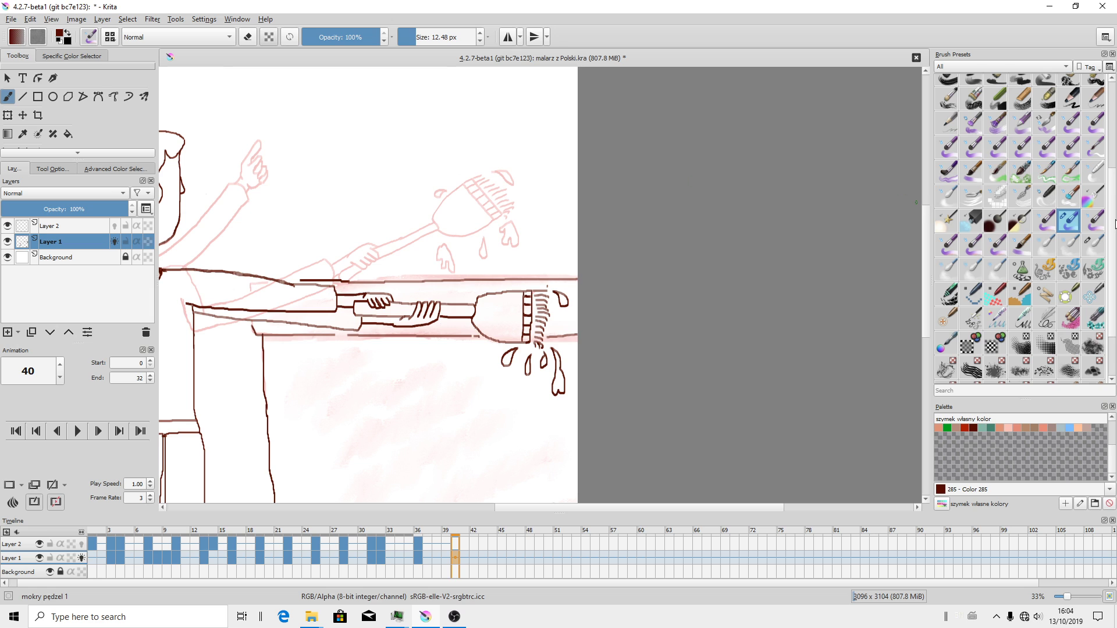
pyautogui.scroll(5, 1074, 210)
# Step: Set the Eraser Circle brush to 67.94 px and save malarz z Polski.kra with File > Save
pyautogui.click(948, 85)
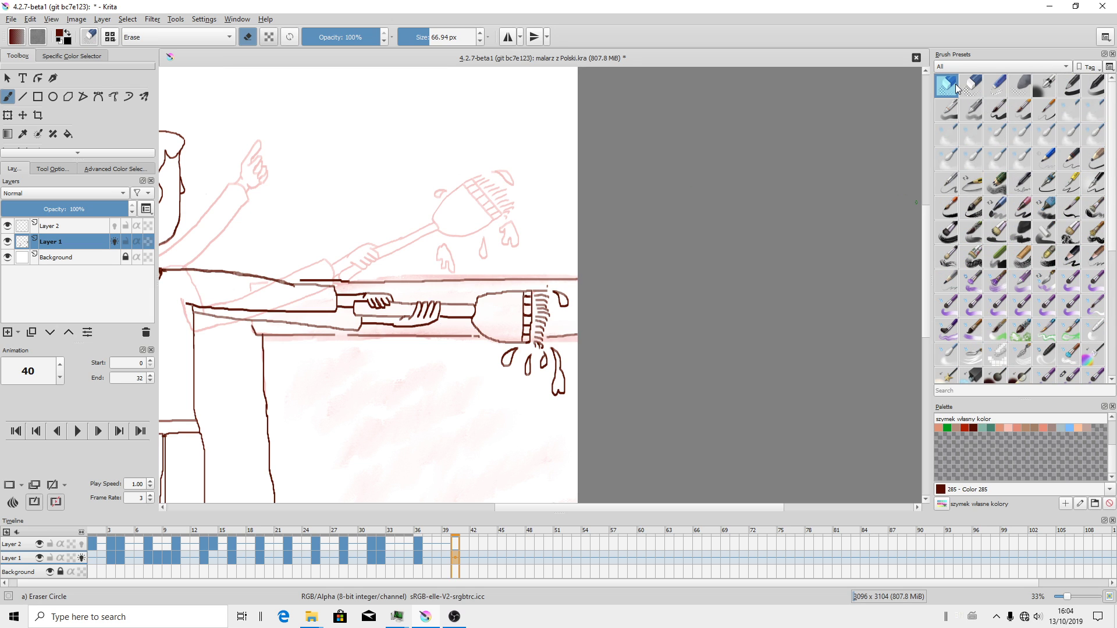
pyautogui.click(480, 33)
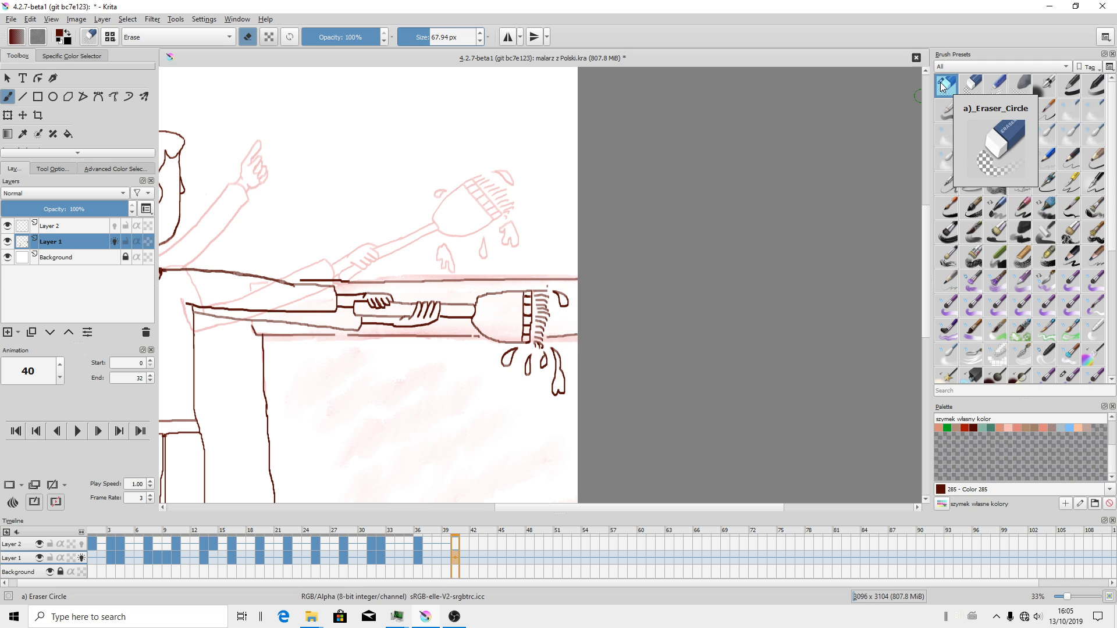
pyautogui.click(11, 19)
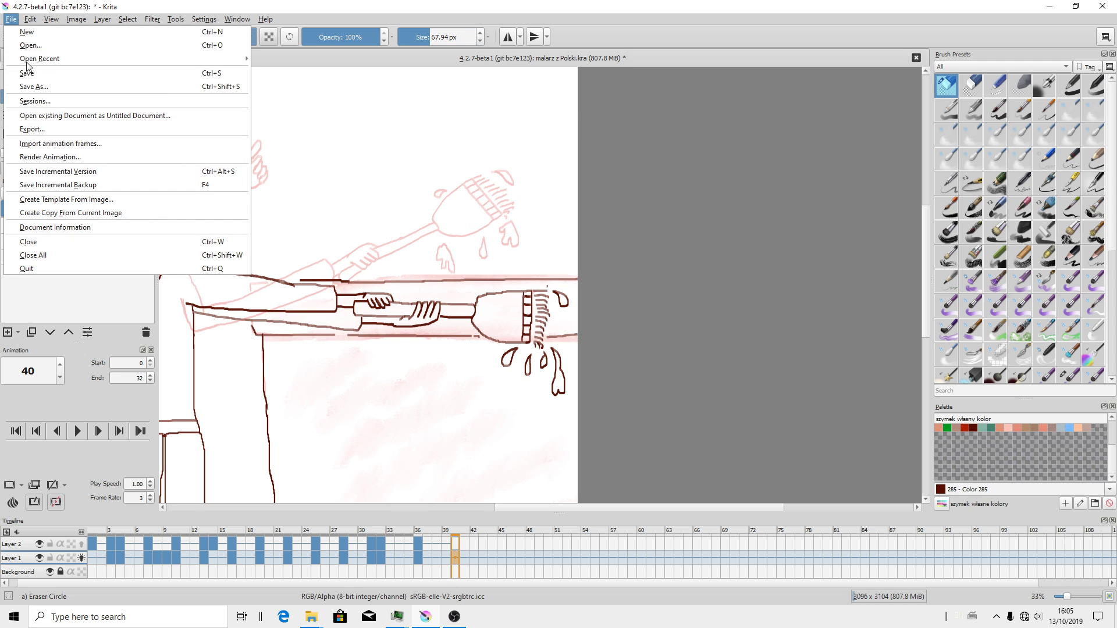
pyautogui.click(26, 72)
pyautogui.scroll(-3, 1083, 322)
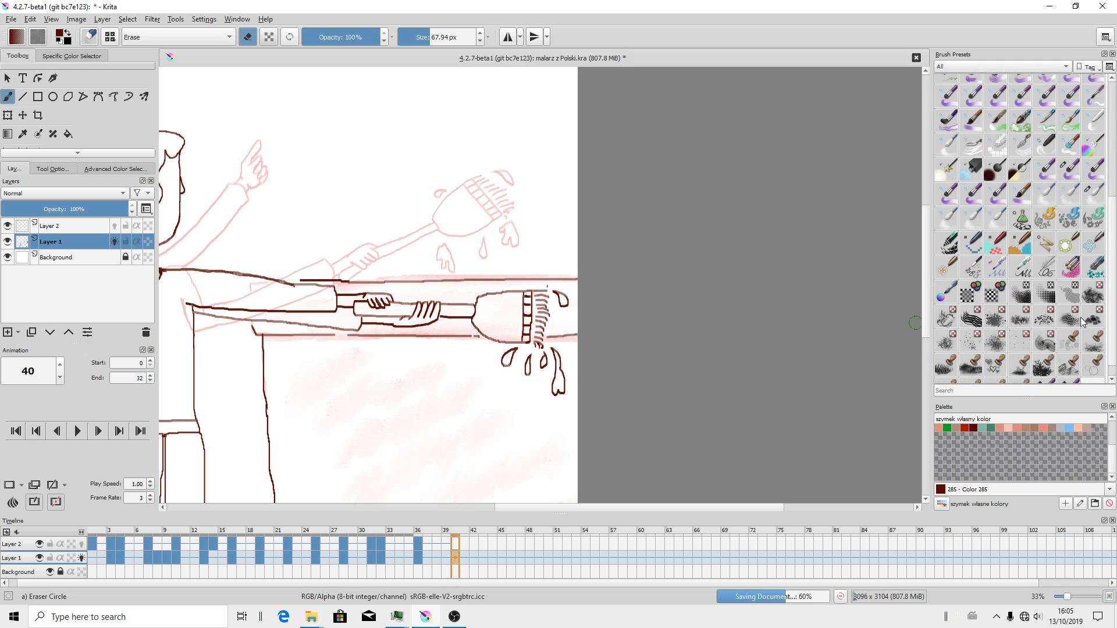
pyautogui.scroll(-1, 1074, 276)
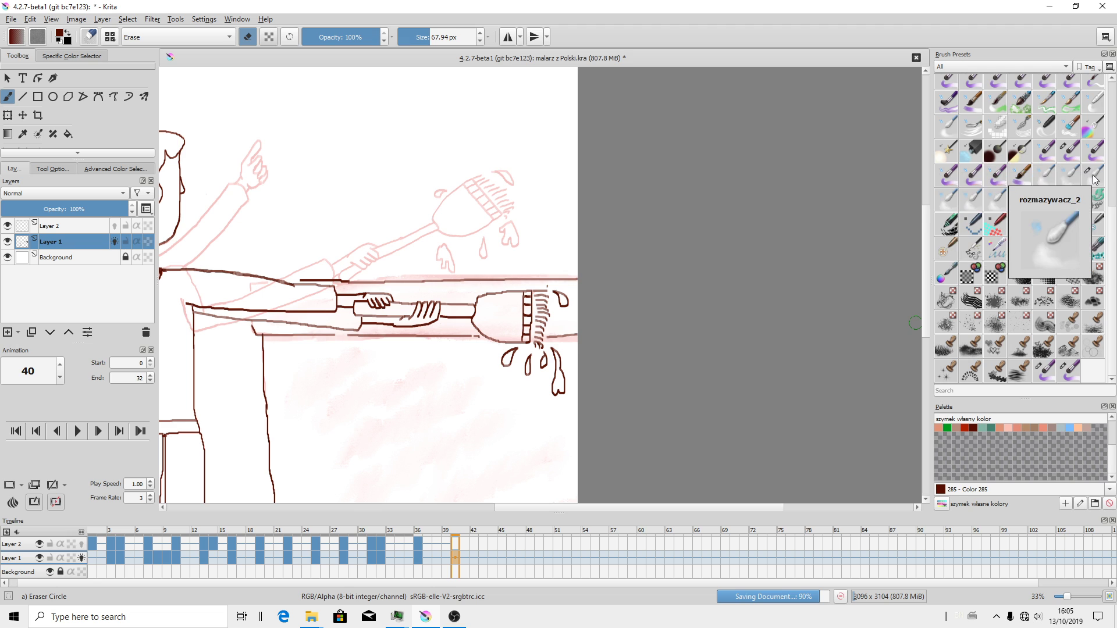
pyautogui.scroll(4, 1077, 176)
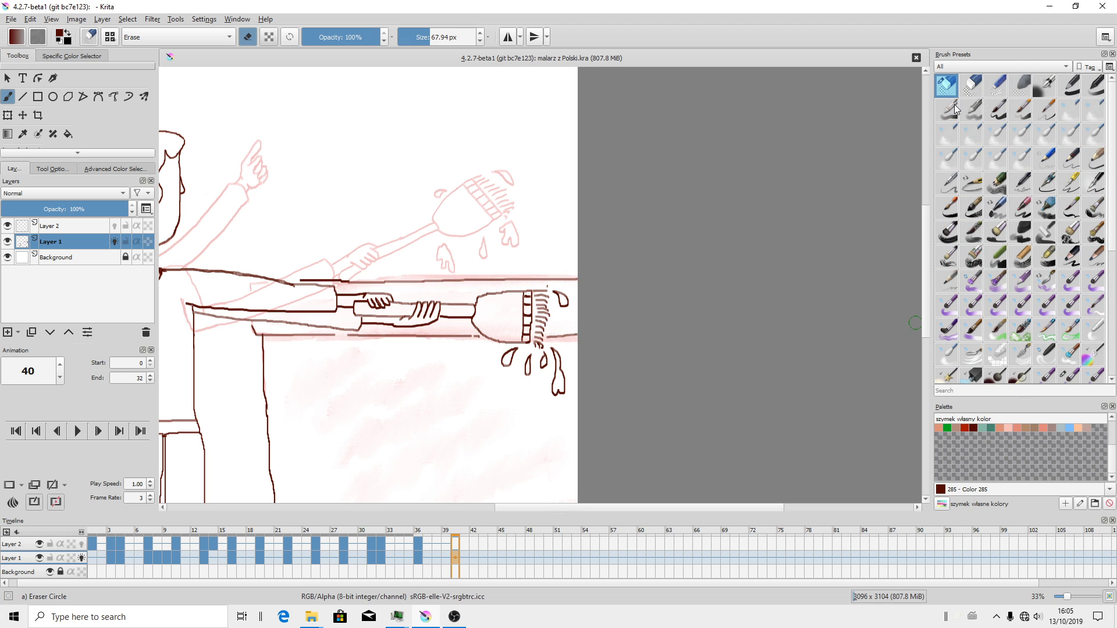
pyautogui.scroll(-5, 954, 109)
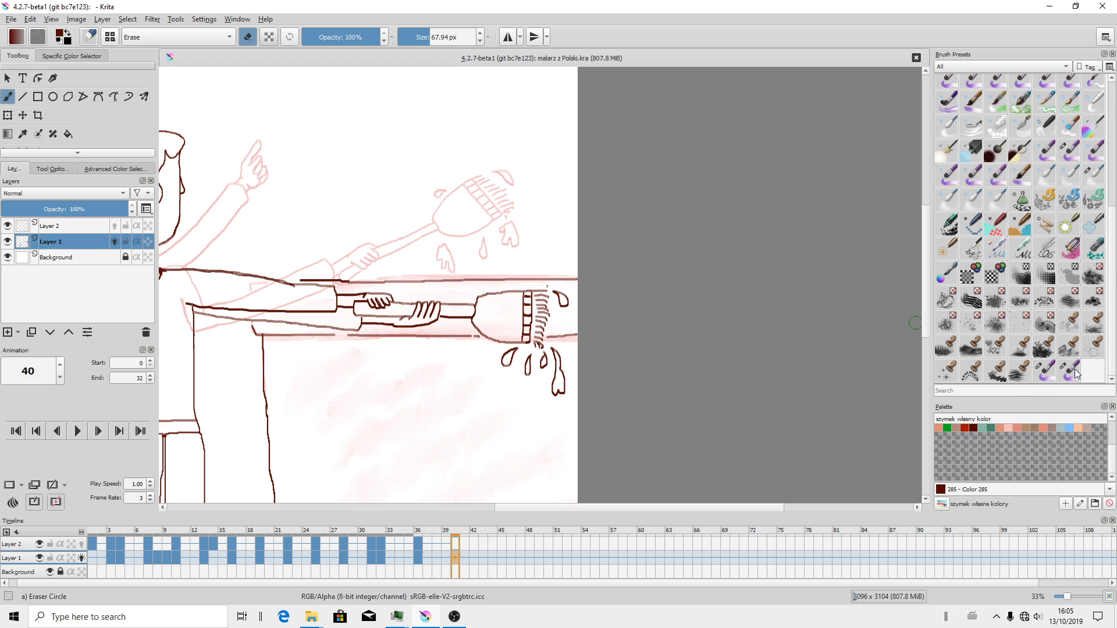
pyautogui.scroll(5, 1102, 343)
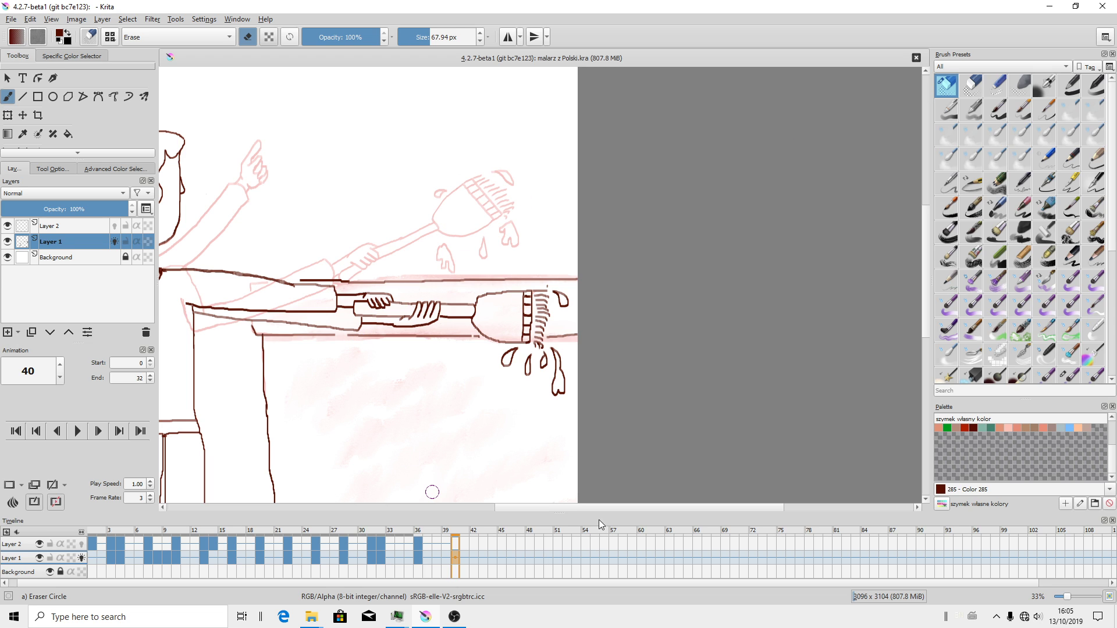
# Step: Zoom in and erase the outstretched arm lines and dark fingers on frame 40
pyautogui.click(455, 616)
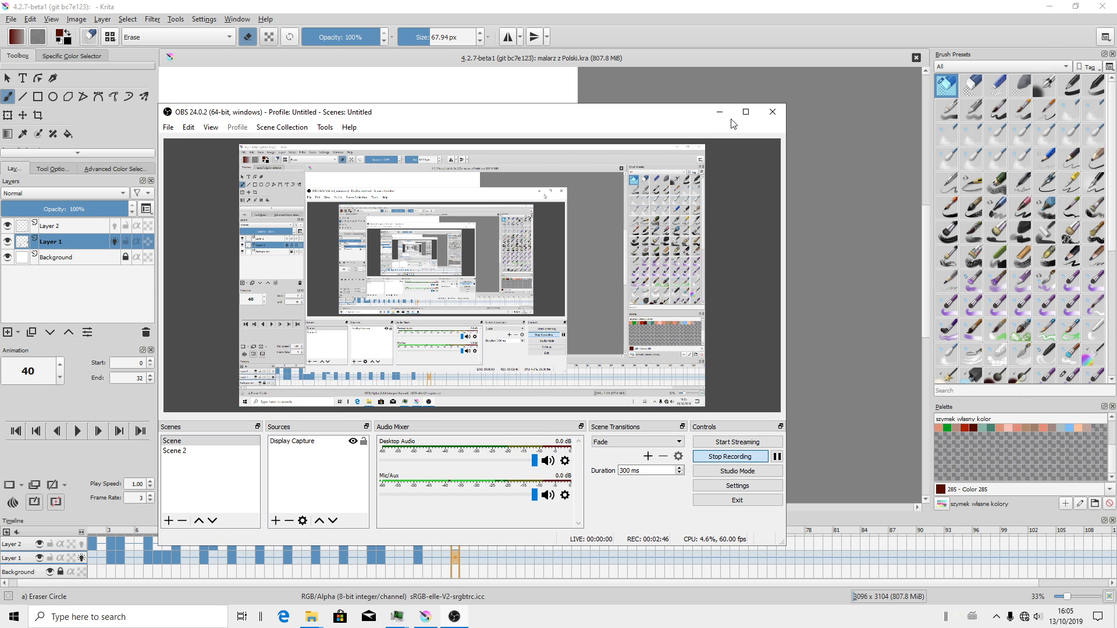
pyautogui.scroll(2, 339, 494)
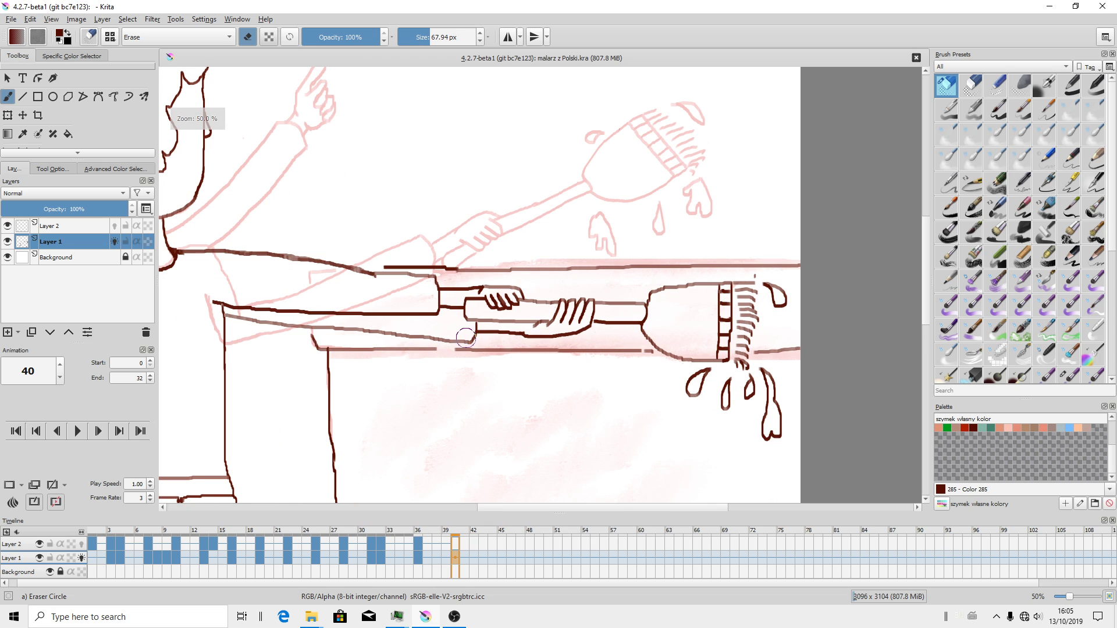
pyautogui.moveTo(468, 328)
pyautogui.mouseDown()
pyautogui.moveTo(490, 356)
pyautogui.moveTo(506, 279)
pyautogui.moveTo(465, 353)
pyautogui.moveTo(502, 283)
pyautogui.moveTo(515, 321)
pyautogui.moveTo(544, 321)
pyautogui.mouseUp()
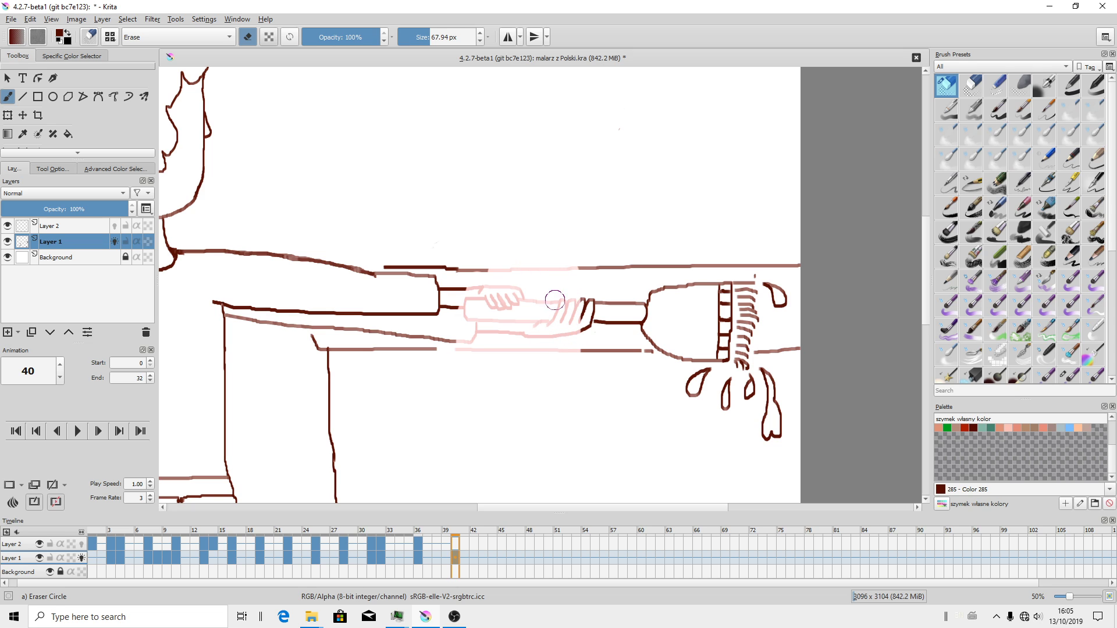
pyautogui.moveTo(570, 356); pyautogui.dragTo(582, 302)
# Step: Erase the sleeve, hand outline, cuff squares and drip lines
pyautogui.scroll(-4, 599, 314)
pyautogui.scroll(3, 608, 332)
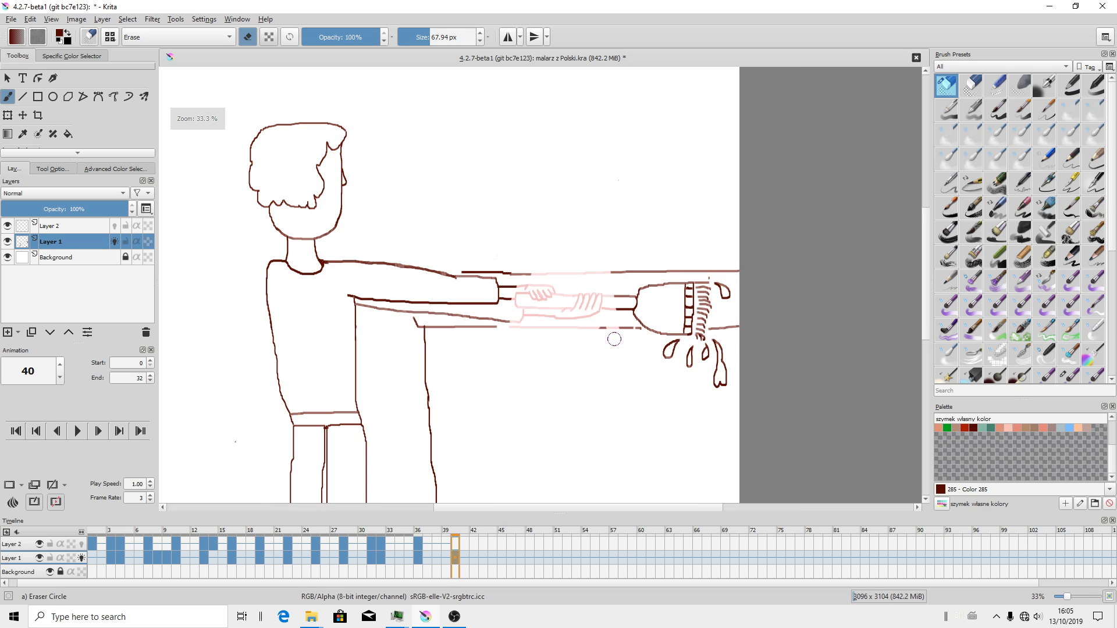
pyautogui.moveTo(625, 265)
pyautogui.mouseDown()
pyautogui.moveTo(649, 299)
pyautogui.moveTo(668, 257)
pyautogui.moveTo(671, 352)
pyautogui.moveTo(667, 338)
pyautogui.mouseUp()
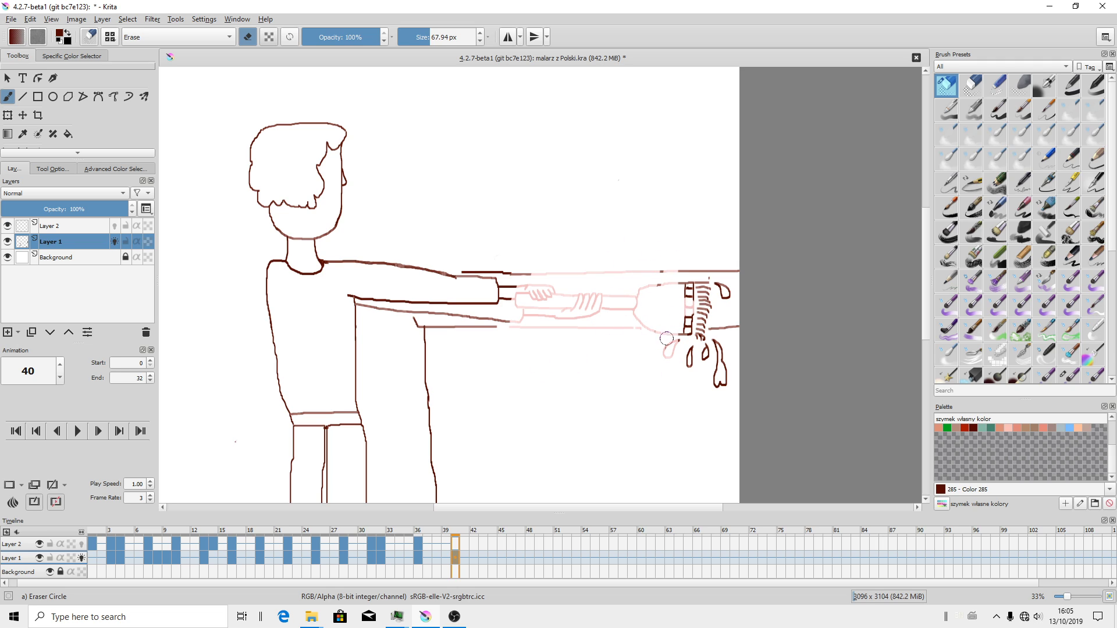
pyautogui.moveTo(672, 281); pyautogui.dragTo(671, 363)
pyautogui.moveTo(690, 252); pyautogui.dragTo(691, 356)
pyautogui.click(266, 20)
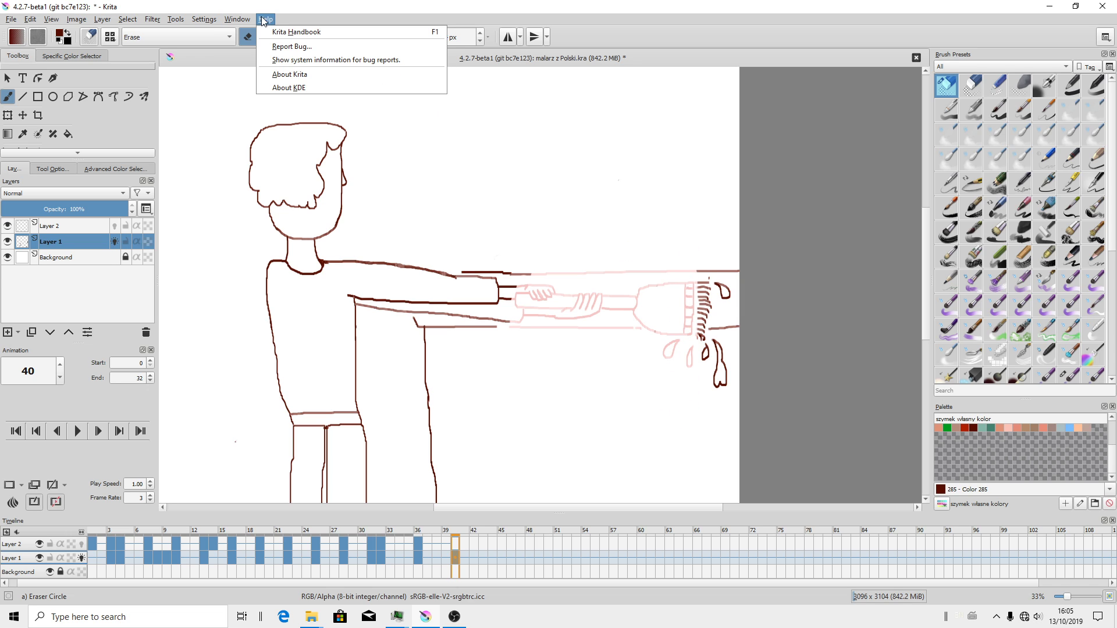
# Step: Close About Krita, erase the hand and paint drops at the arm ends, and hide Layer 1's onion skin
pyautogui.click(304, 75)
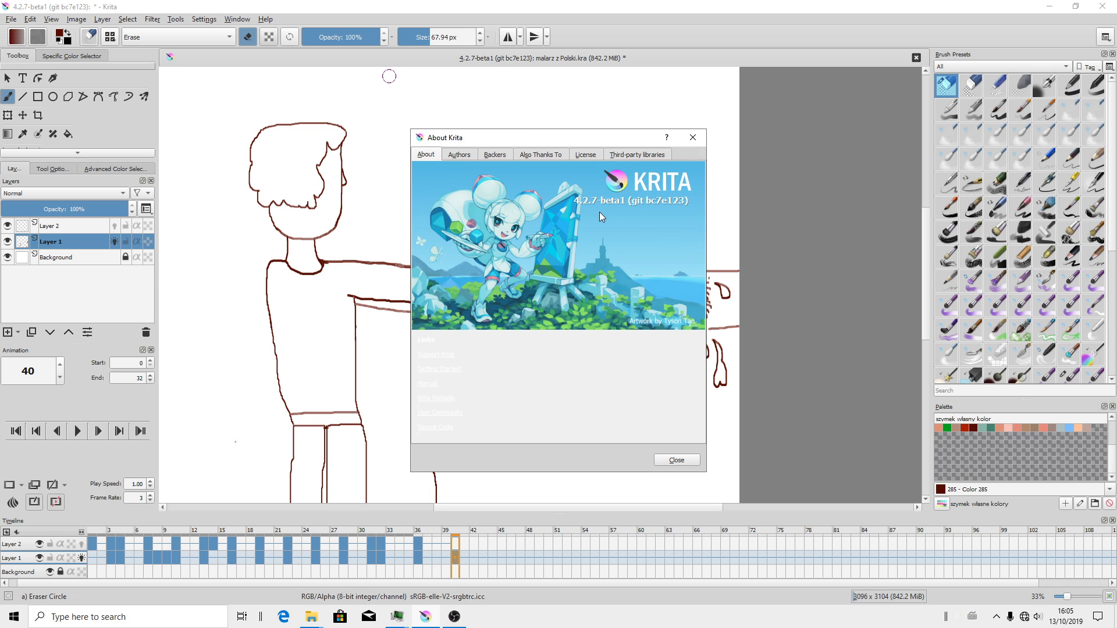
pyautogui.click(692, 137)
pyautogui.moveTo(698, 349)
pyautogui.mouseDown()
pyautogui.moveTo(717, 284)
pyautogui.moveTo(716, 374)
pyautogui.mouseUp()
pyautogui.moveTo(708, 419); pyautogui.dragTo(720, 260)
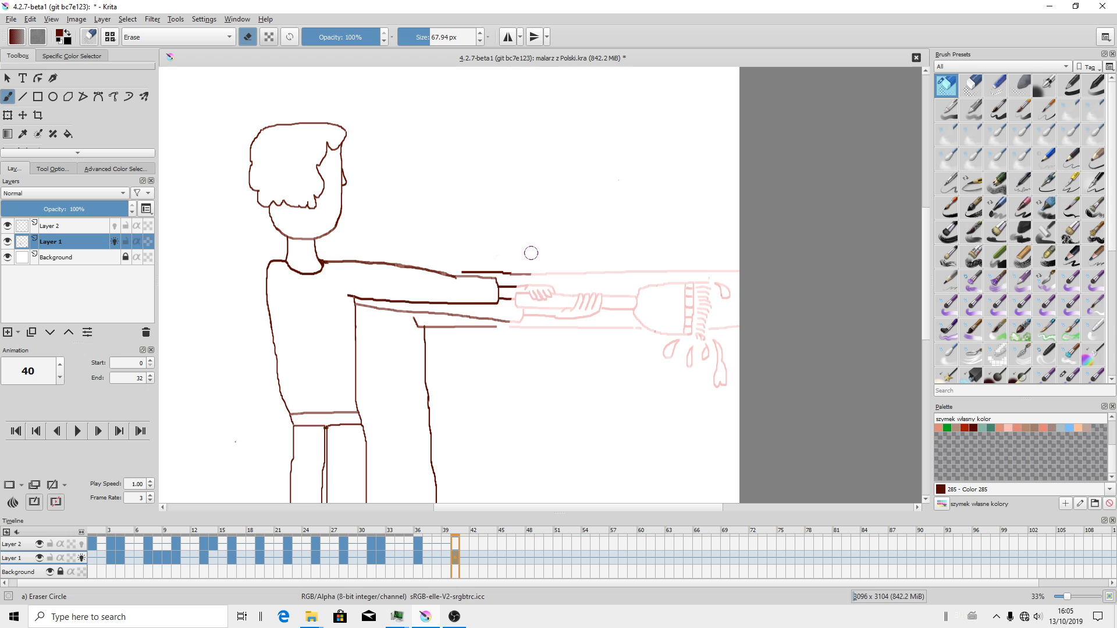
pyautogui.click(82, 558)
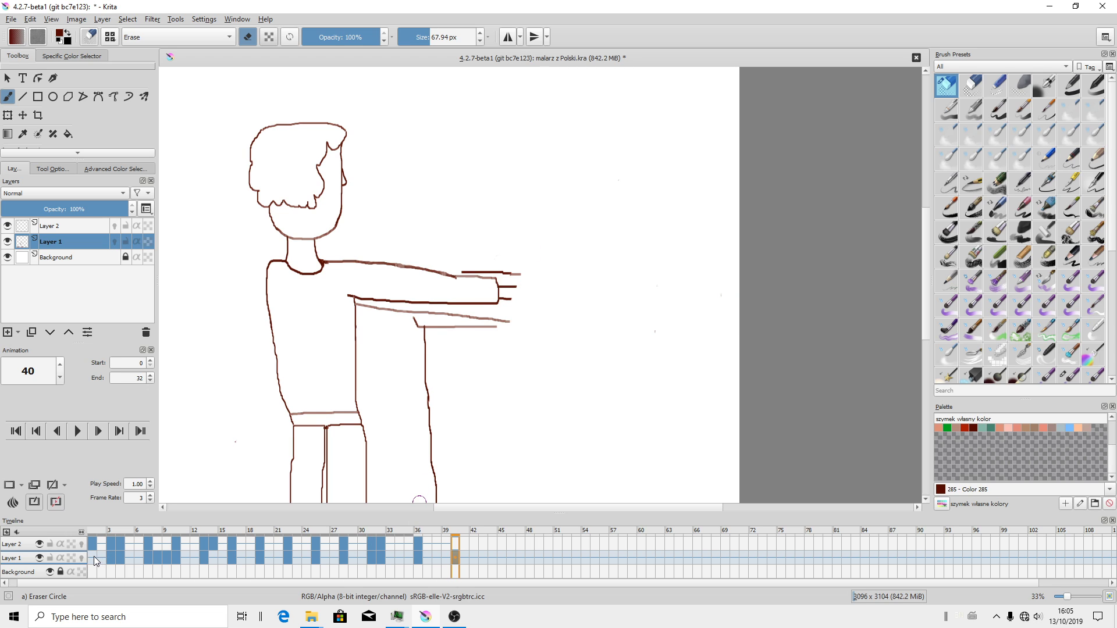
# Step: Play the animation from frame 1 through frame 32, stopping back on frame 1
pyautogui.click(93, 556)
pyautogui.scroll(-2, 380, 350)
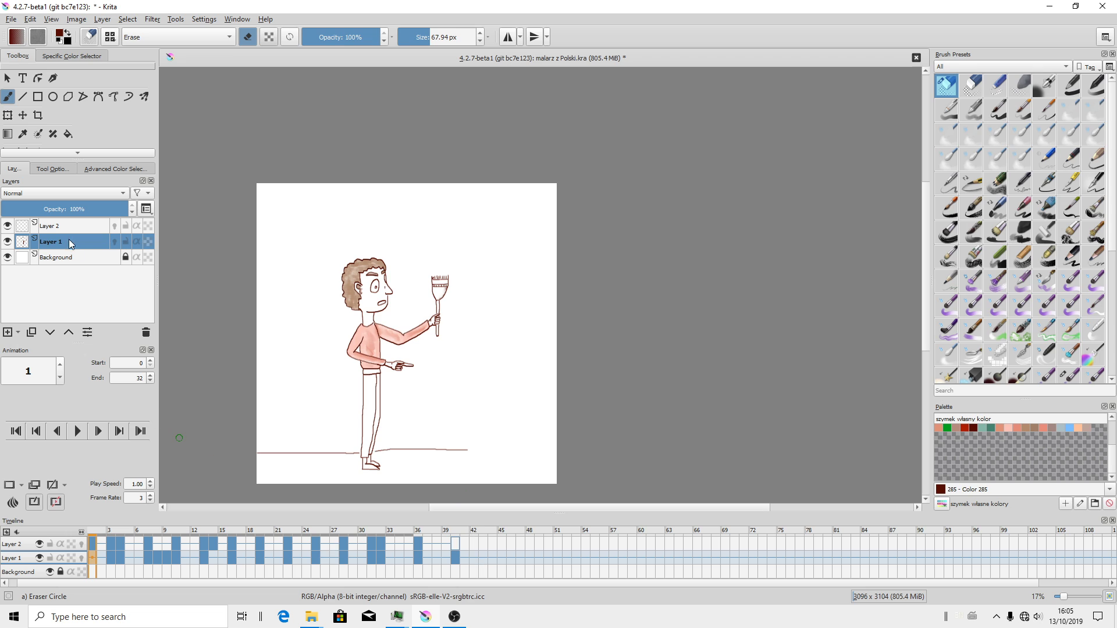
pyautogui.click(77, 431)
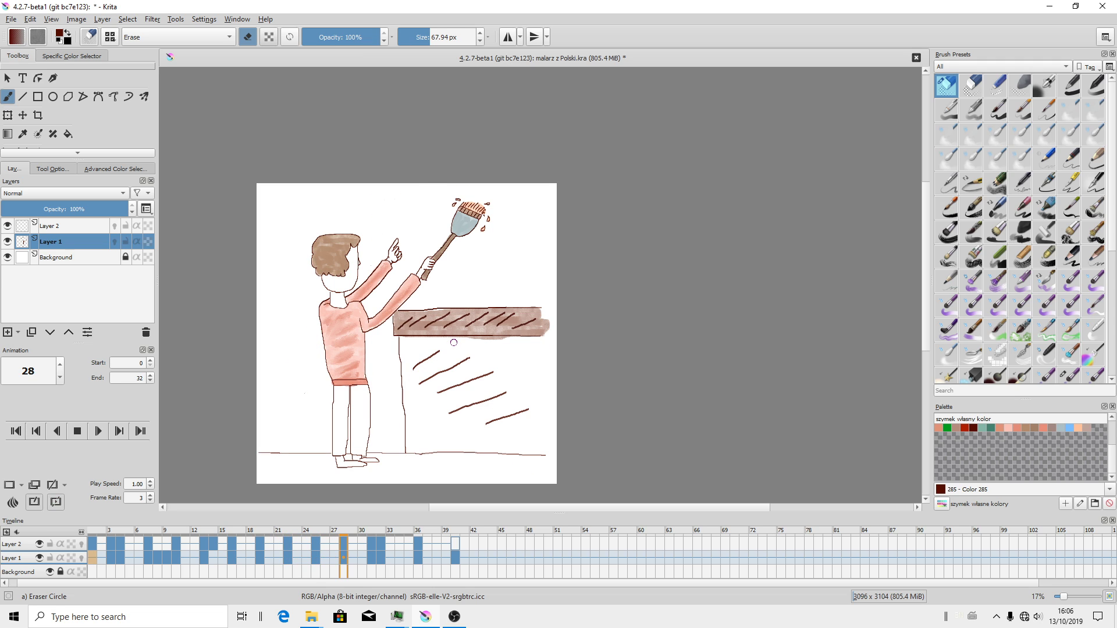
pyautogui.click(92, 557)
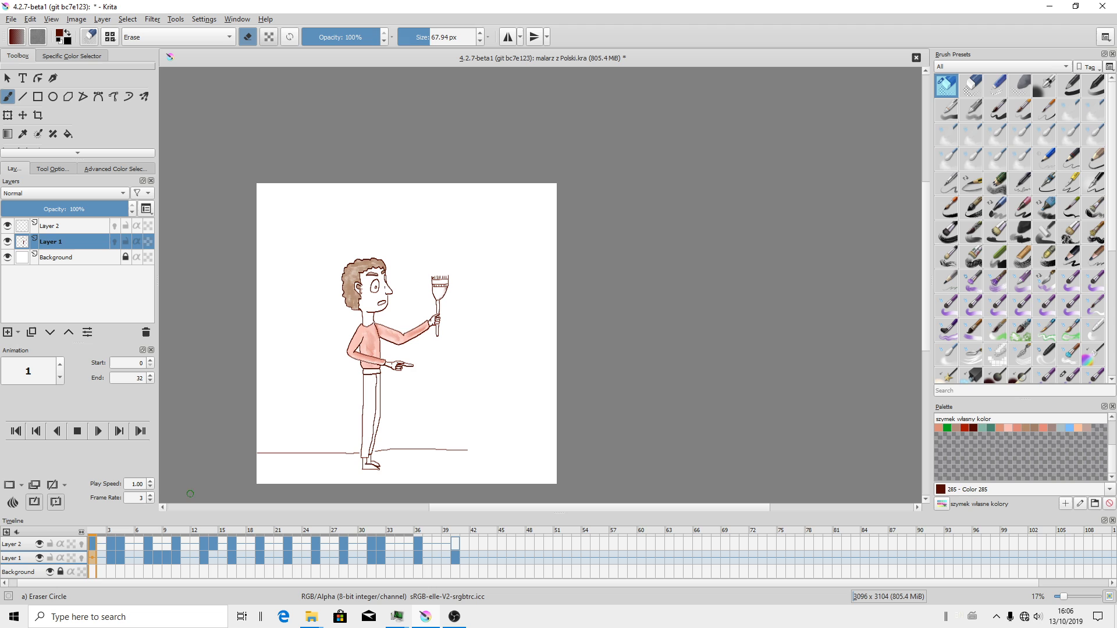
pyautogui.moveTo(93, 558); pyautogui.dragTo(95, 553)
# Step: Save the document as painter.kra, confirming overwrite of the existing file
pyautogui.click(12, 19)
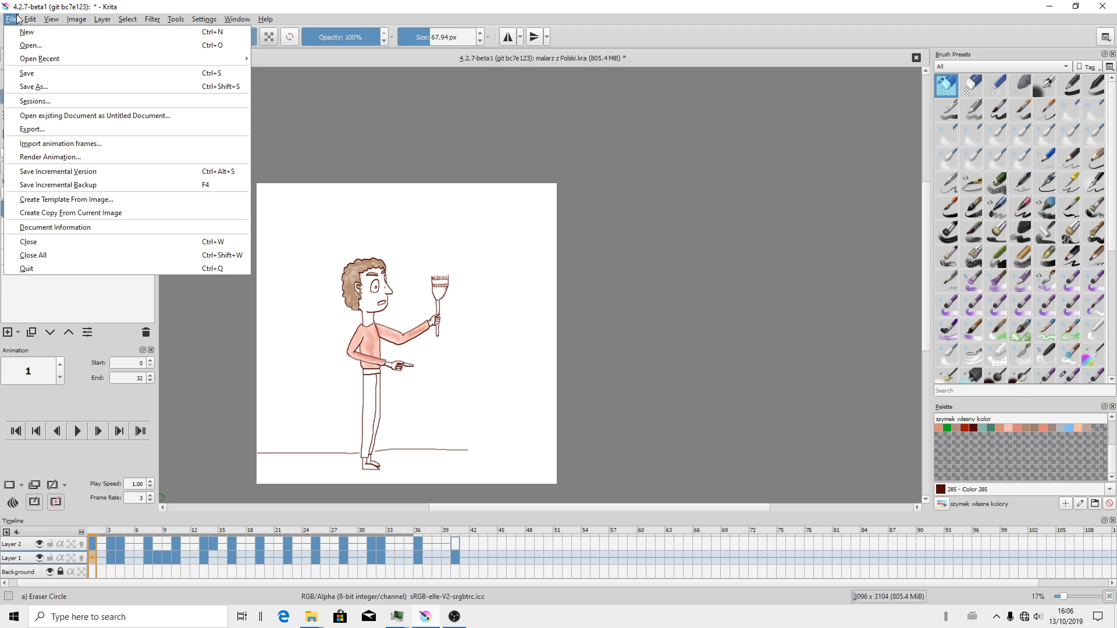
pyautogui.click(38, 86)
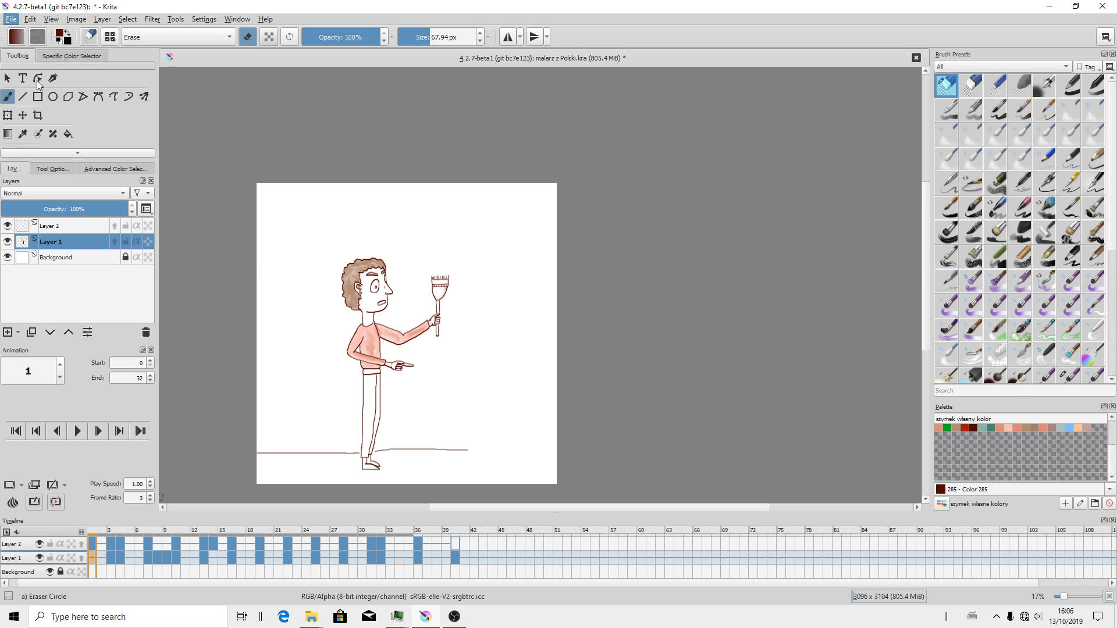
pyautogui.click(393, 108)
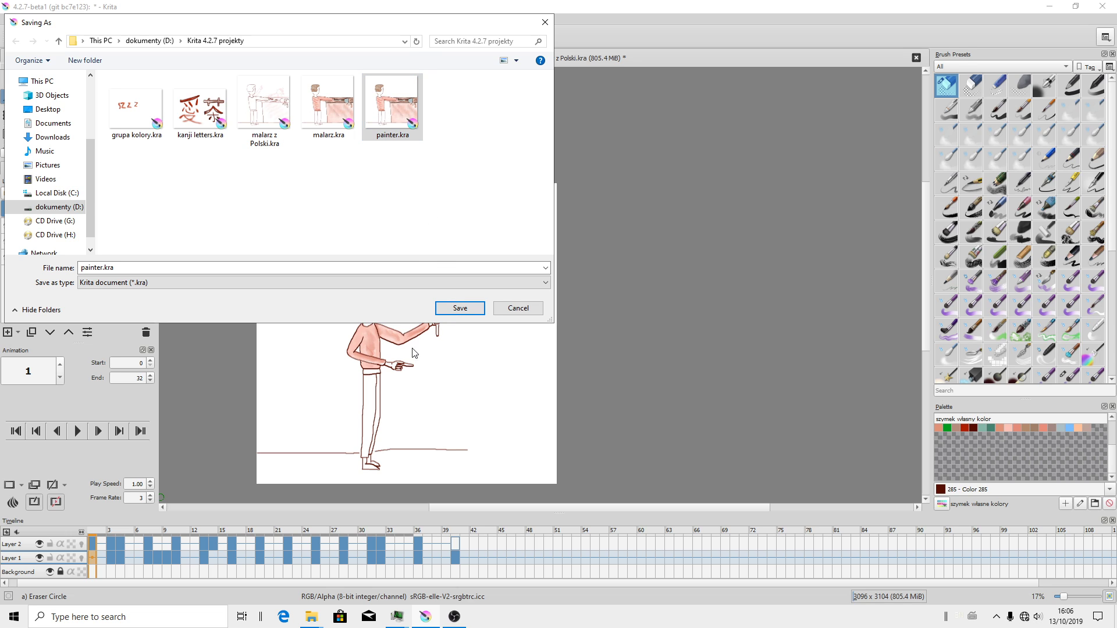
pyautogui.click(460, 309)
pyautogui.click(581, 313)
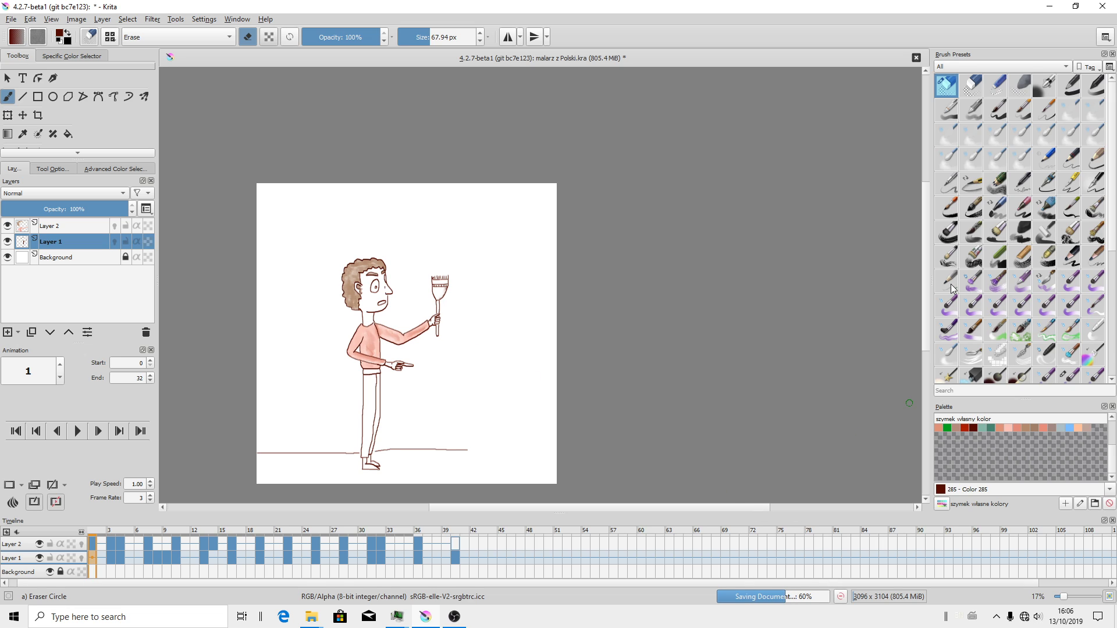
# Step: Return to frame 40 of Layer 1 in the timeline
pyautogui.click(458, 557)
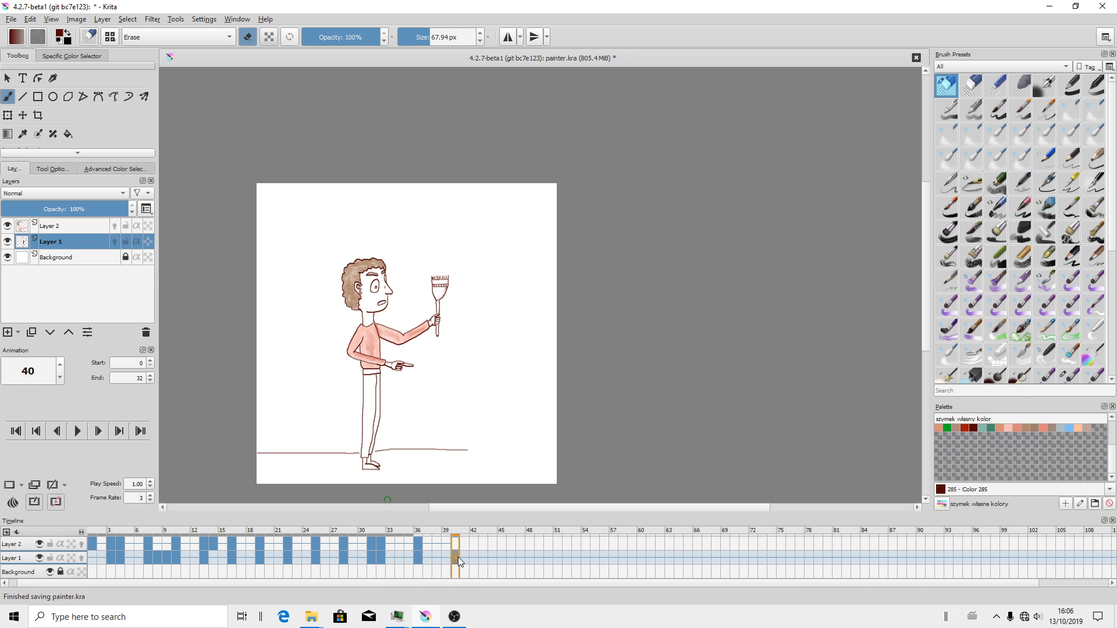
pyautogui.scroll(4, 468, 314)
pyautogui.scroll(-2, 469, 320)
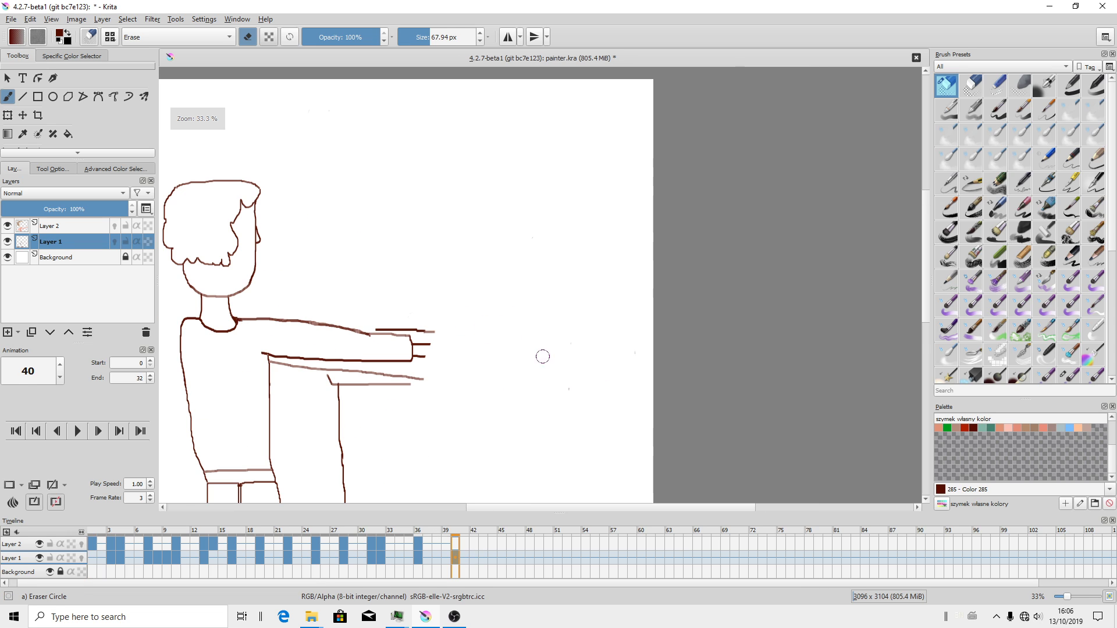
pyautogui.scroll(-3, 1024, 325)
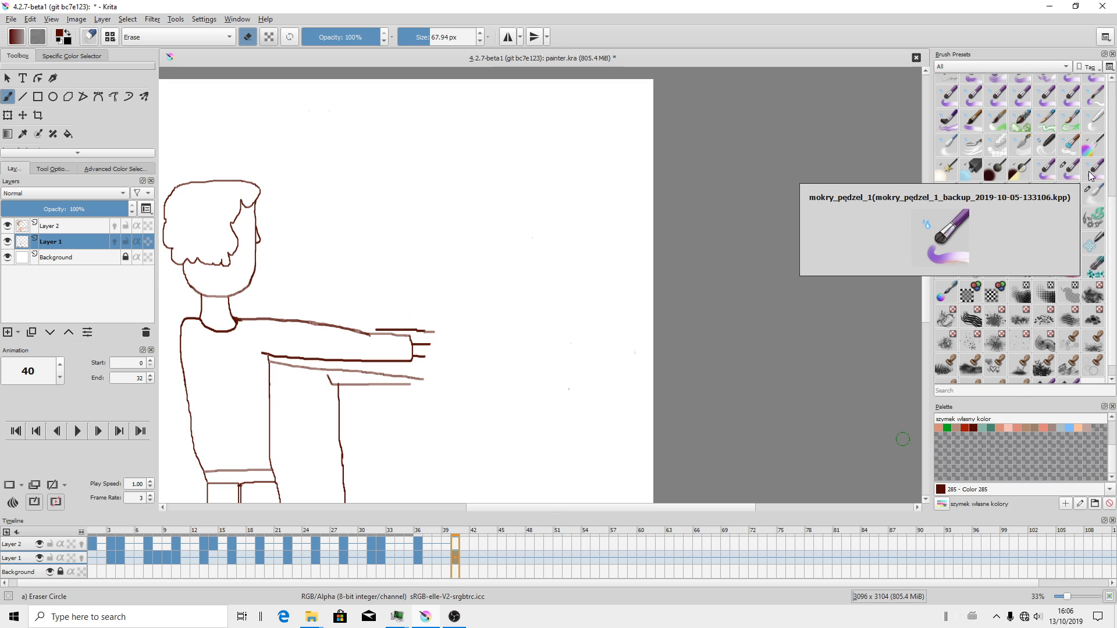
# Step: Select the mokry_pędzel_1 brush and re-enable Layer 1's onion skin
pyautogui.click(1066, 171)
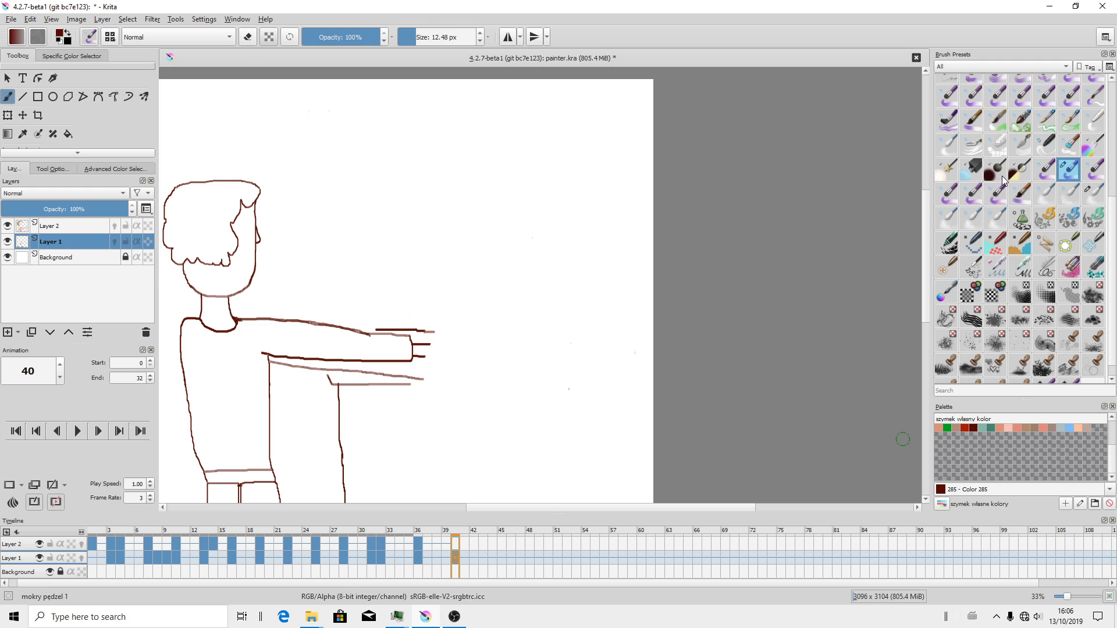
pyautogui.keyDown('ctrl'); pyautogui.scroll(2, 440, 320); pyautogui.keyUp('ctrl')
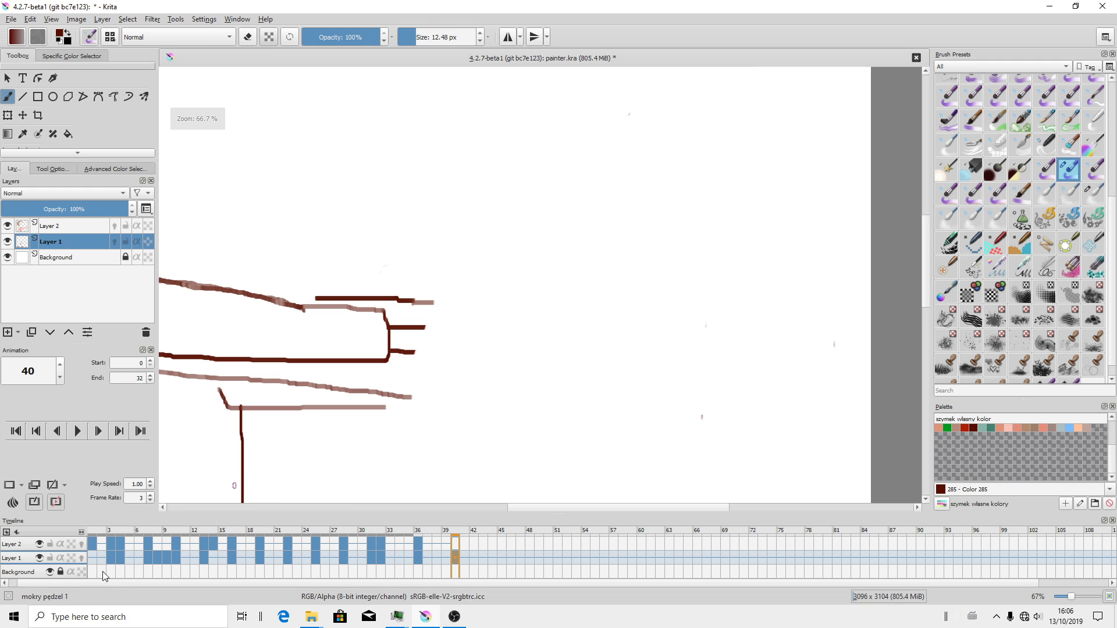
pyautogui.click(81, 558)
pyautogui.keyDown('ctrl'); pyautogui.scroll(-2, 542, 394); pyautogui.keyUp('ctrl')
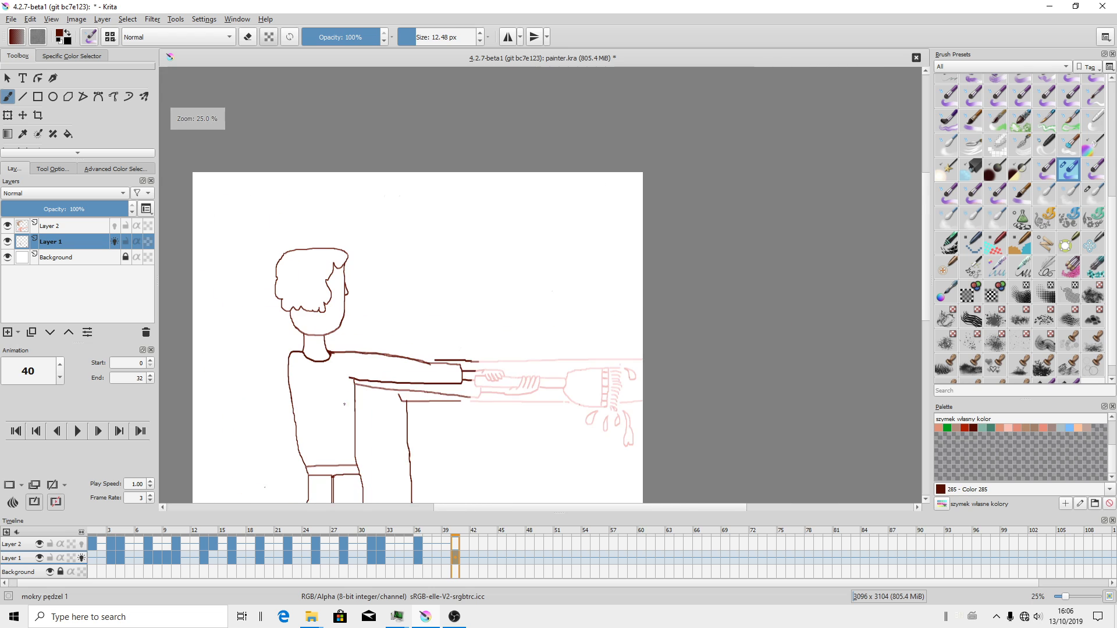
pyautogui.scroll(3, 1078, 223)
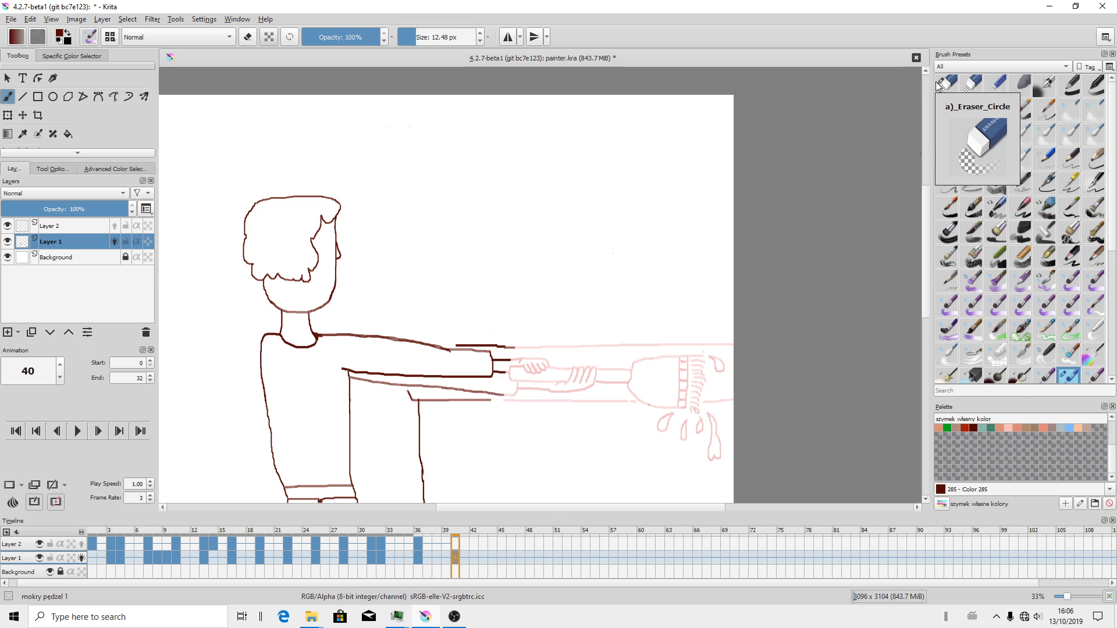
# Step: Erase frame 40's dark arm lines past the shoulder and around the hand with Eraser_Circle
pyautogui.click(943, 85)
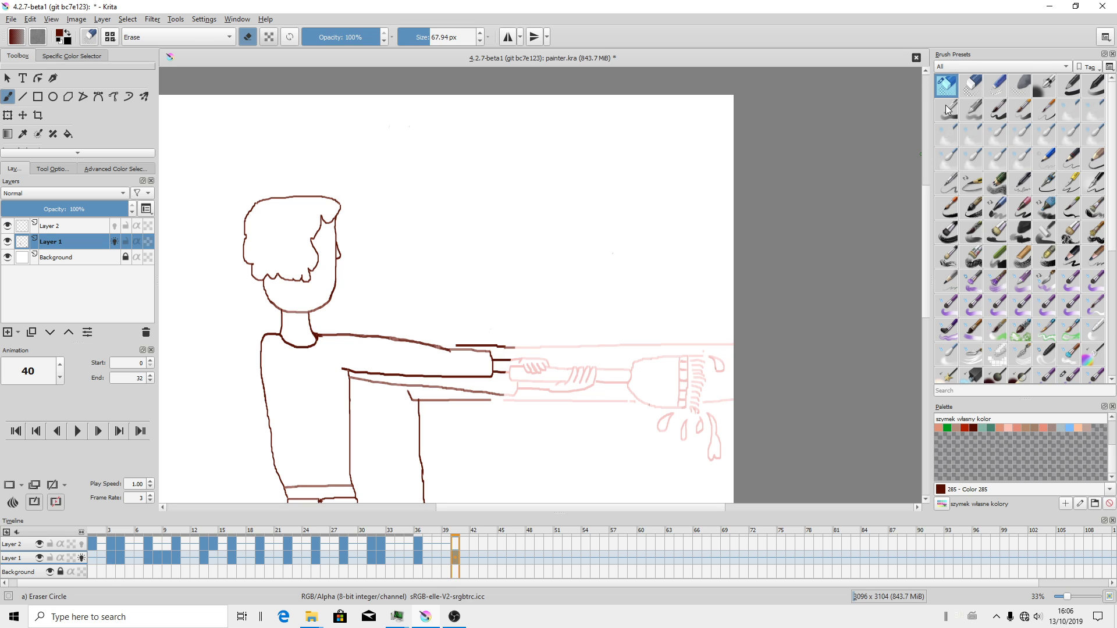
pyautogui.moveTo(442, 385)
pyautogui.mouseDown()
pyautogui.moveTo(439, 352)
pyautogui.moveTo(427, 399)
pyautogui.moveTo(471, 376)
pyautogui.moveTo(472, 346)
pyautogui.moveTo(506, 331)
pyautogui.mouseUp()
pyautogui.moveTo(491, 378)
pyautogui.mouseDown()
pyautogui.moveTo(476, 400)
pyautogui.moveTo(414, 398)
pyautogui.moveTo(436, 370)
pyautogui.moveTo(400, 391)
pyautogui.moveTo(405, 367)
pyautogui.moveTo(393, 364)
pyautogui.moveTo(383, 379)
pyautogui.moveTo(393, 377)
pyautogui.moveTo(361, 383)
pyautogui.moveTo(353, 334)
pyautogui.moveTo(372, 388)
pyautogui.mouseUp()
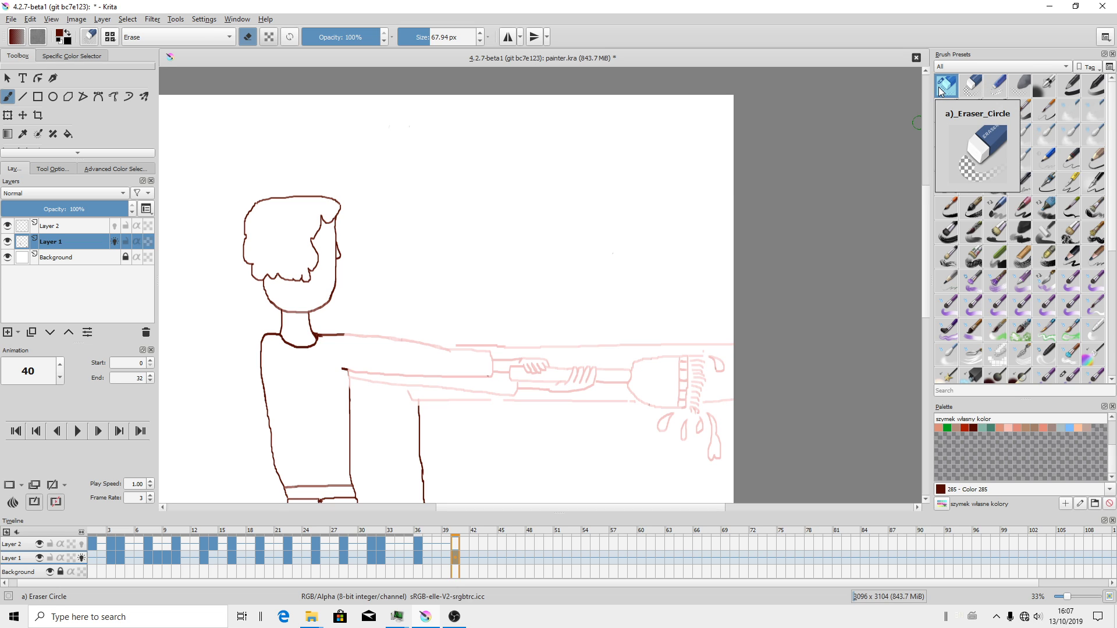
# Step: Browse the Brush Presets, then bring the OBS recording window to the front
pyautogui.scroll(-1, 1097, 359)
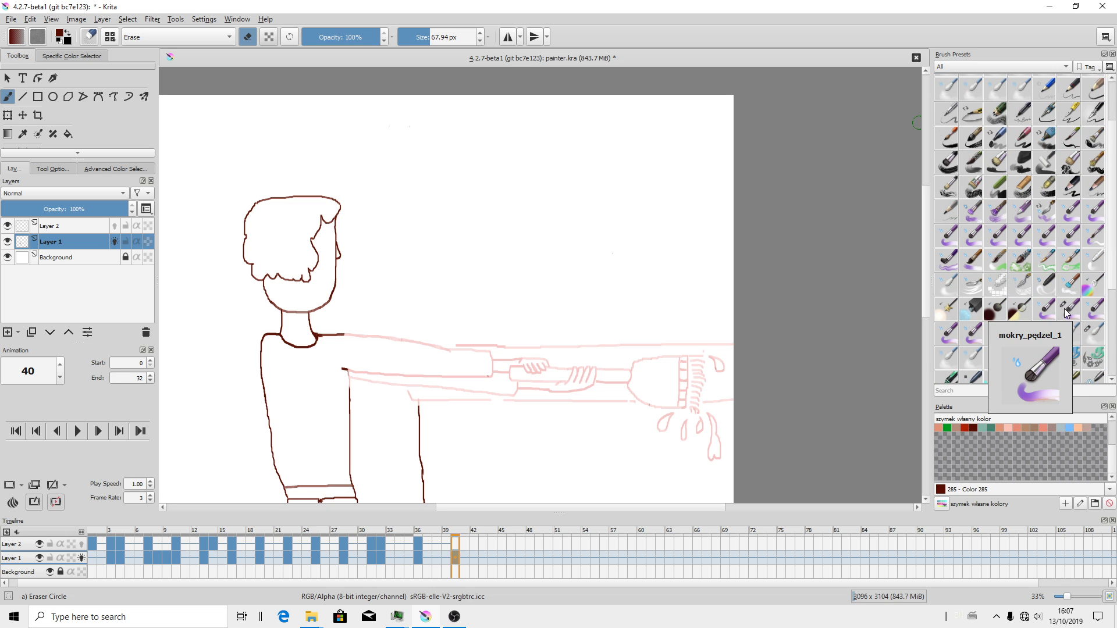
pyautogui.scroll(1, 1065, 309)
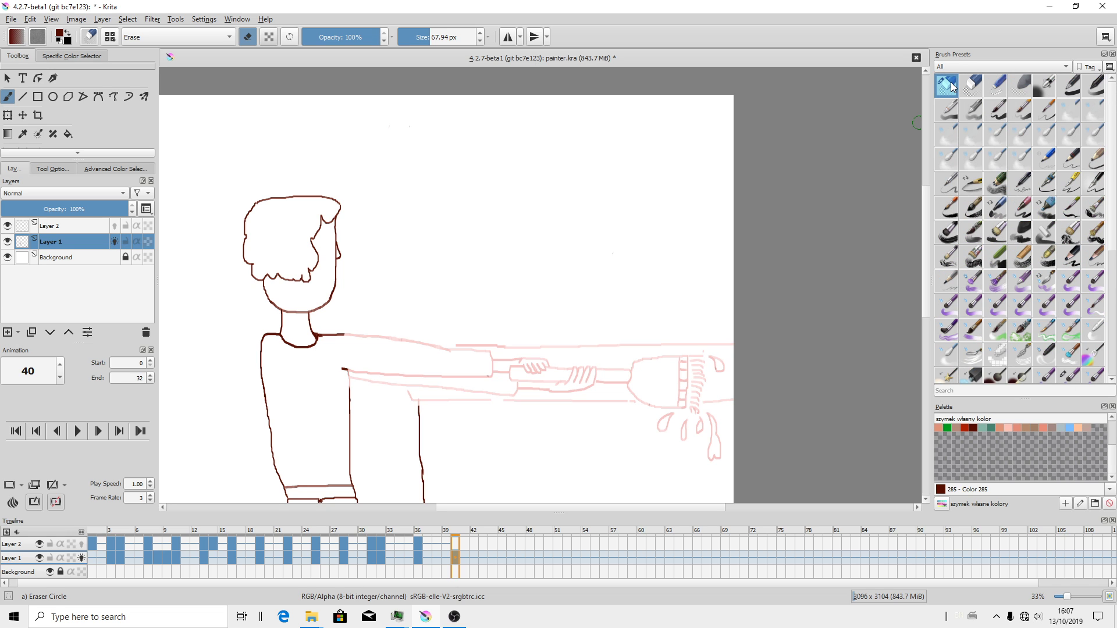
pyautogui.scroll(-3, 1058, 232)
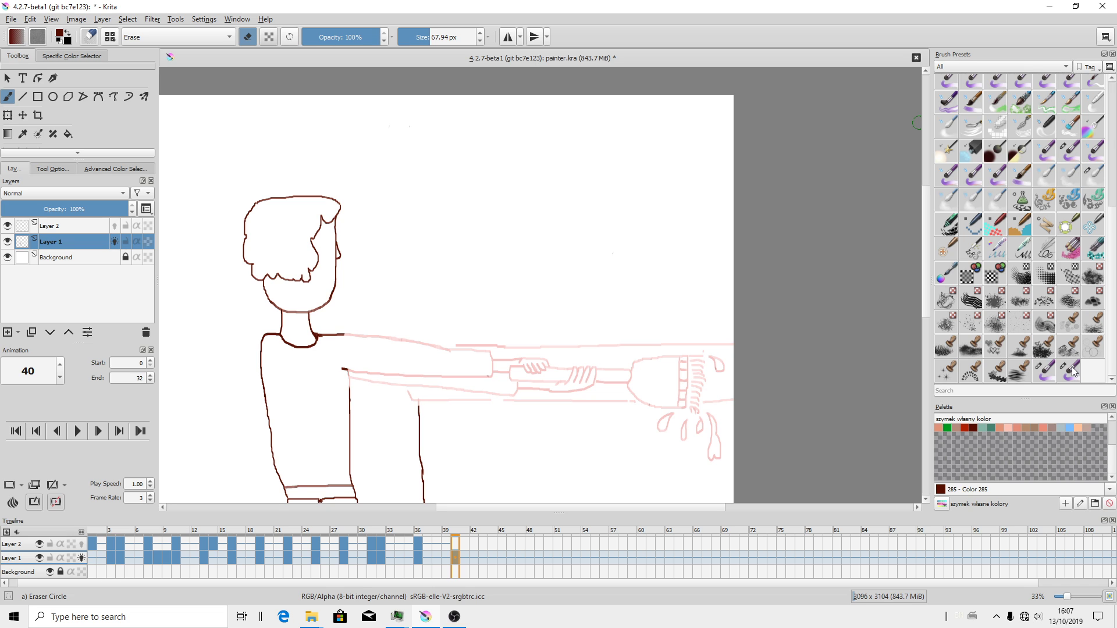
pyautogui.scroll(3, 956, 122)
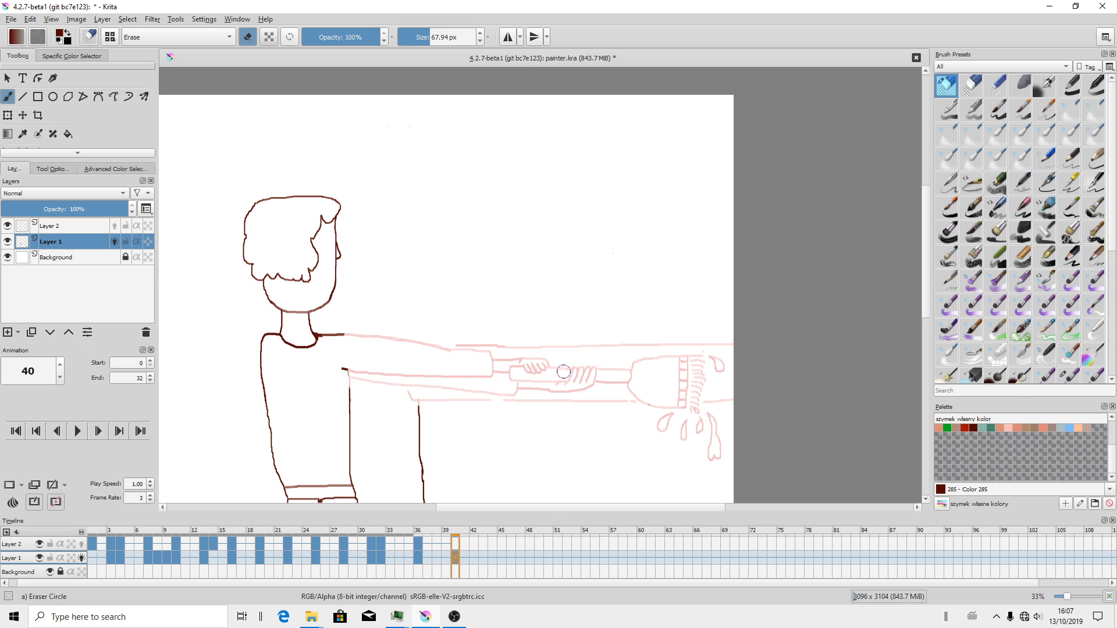
pyautogui.click(455, 617)
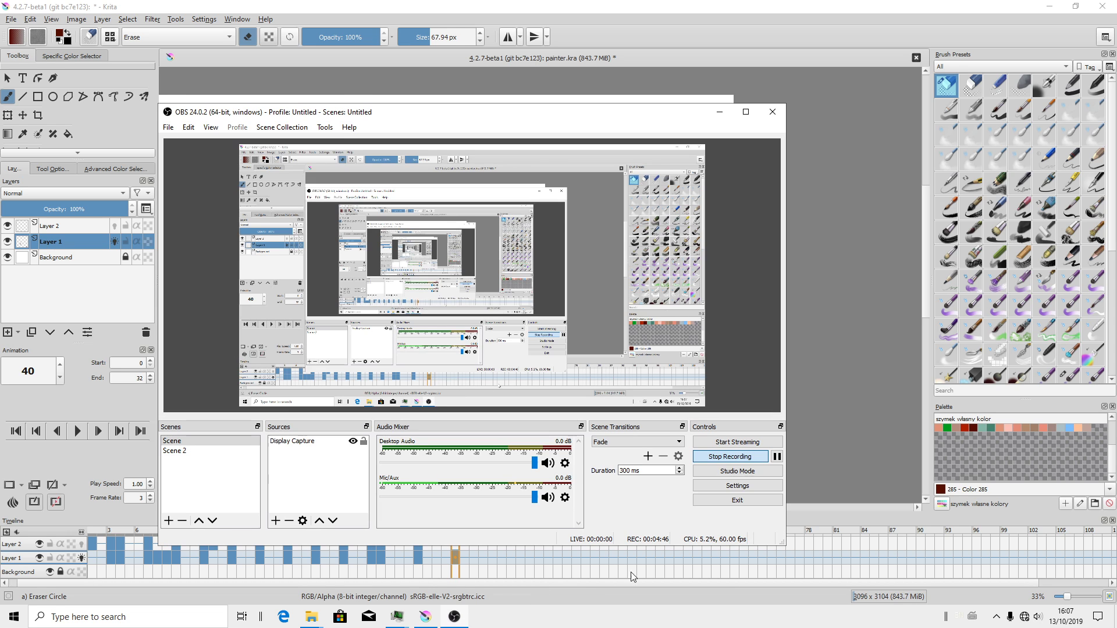